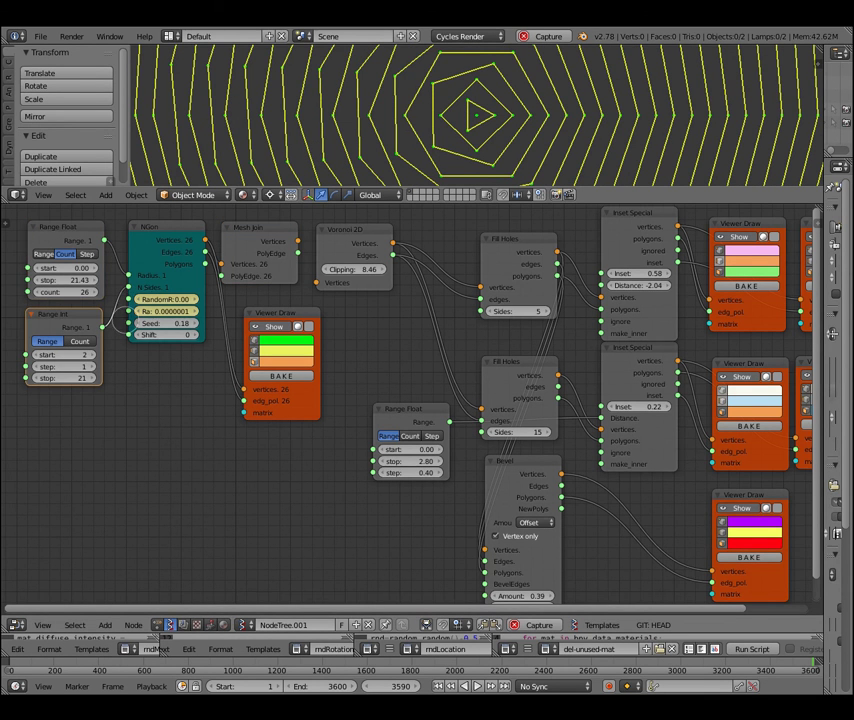
Try NGon side counts of 4, 15 and 3, then relink Range Int to N Sides
drag(131, 287, 80, 200)
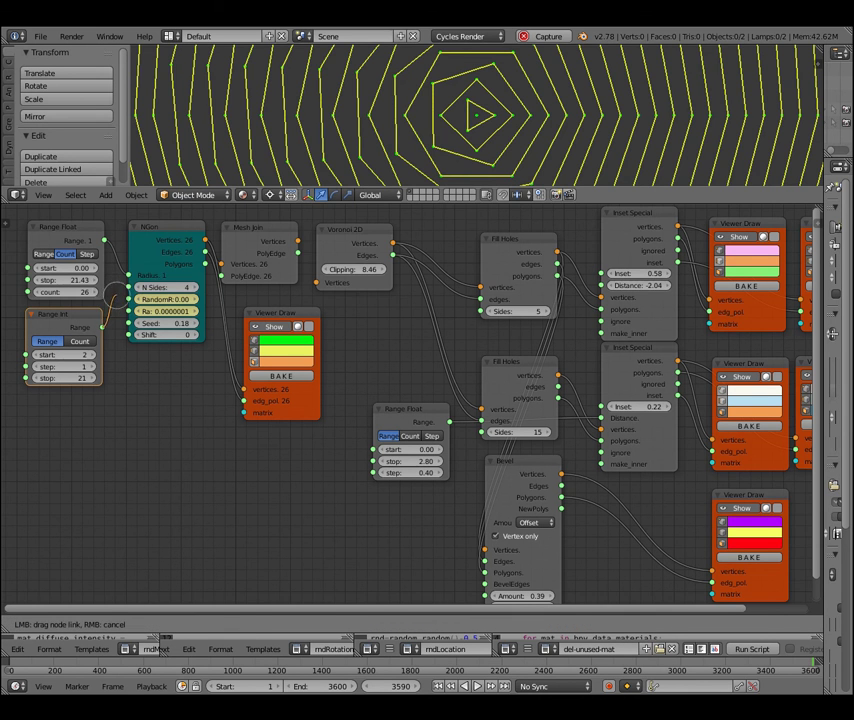
drag(150, 287, 160, 289)
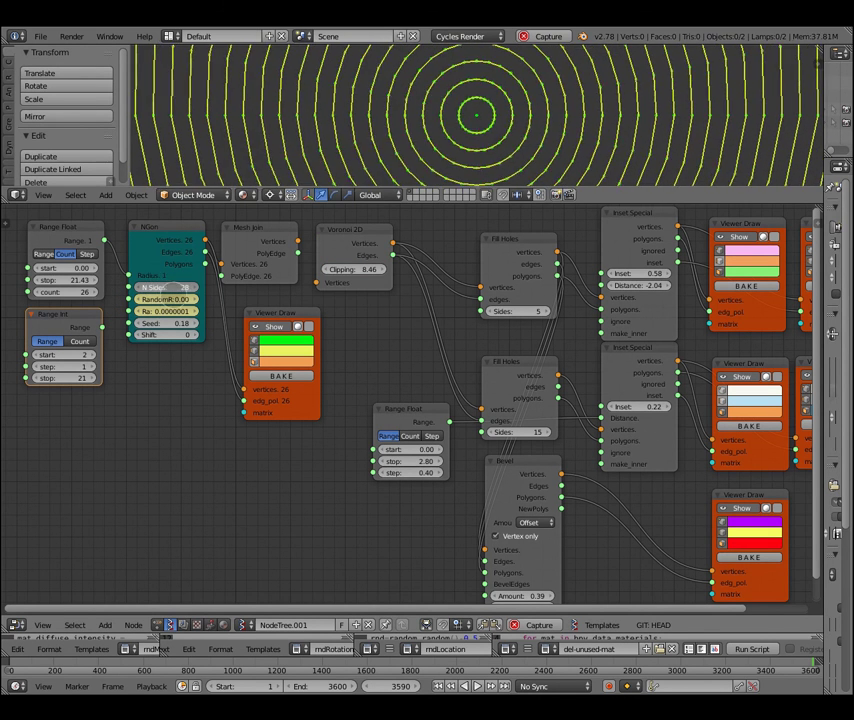
drag(160, 288, 140, 288)
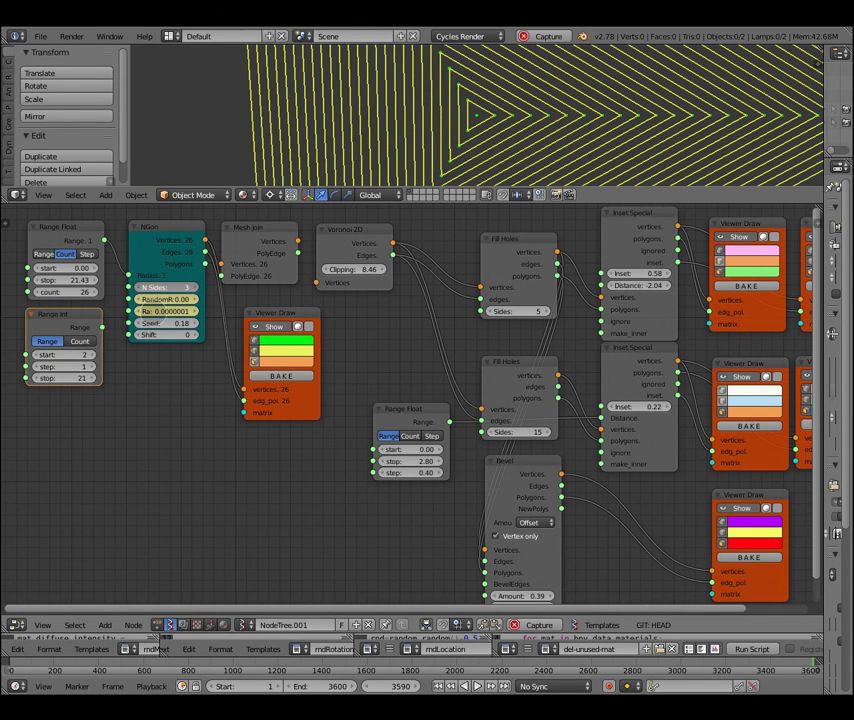
drag(101, 327, 101, 327)
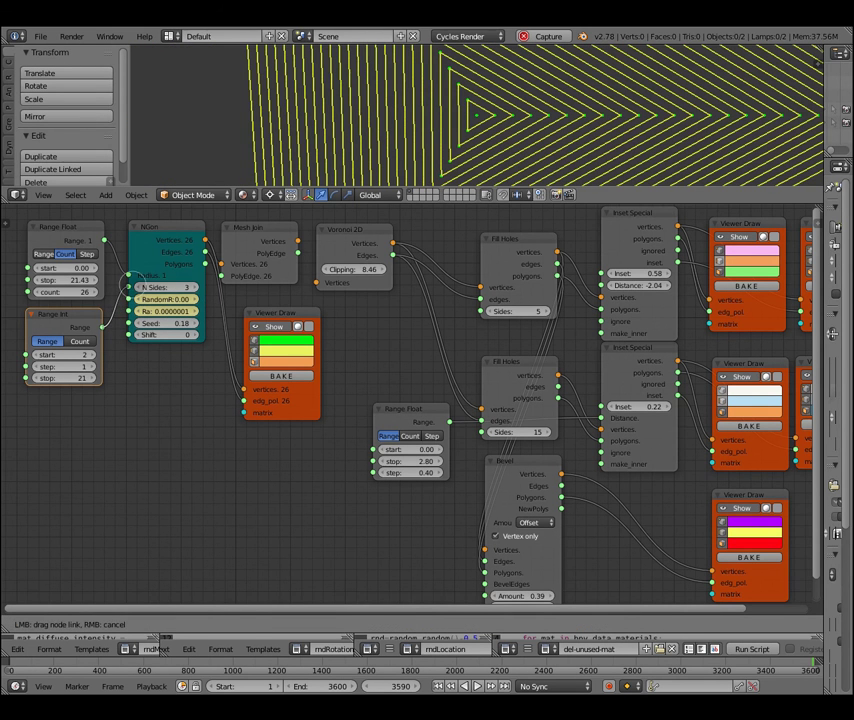
drag(131, 280, 131, 287)
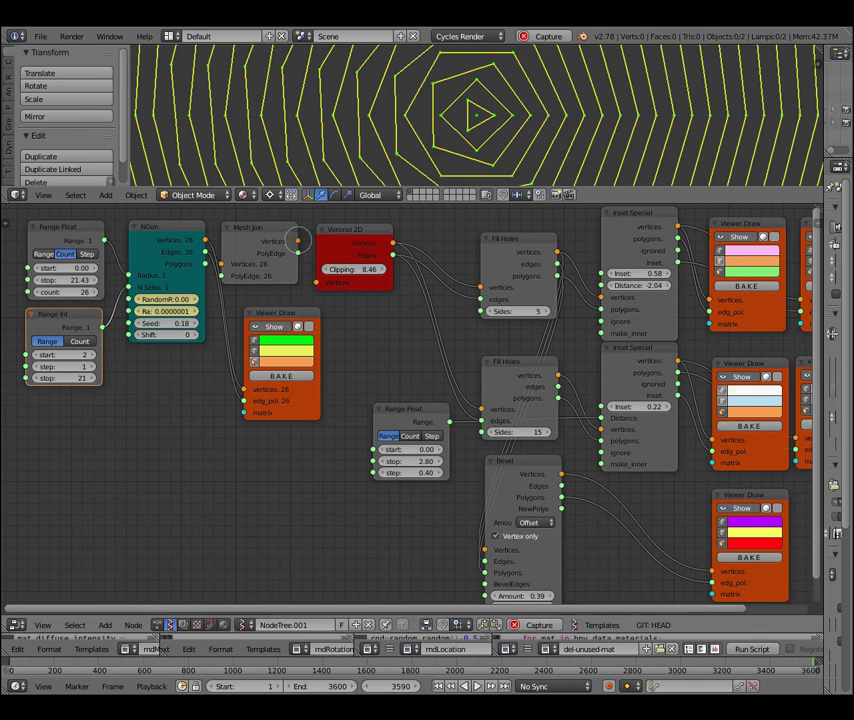
Feed Mesh Join vertices into Voronoi 2D and send its vertices and edges to the first Viewer Draw
drag(298, 240, 317, 283)
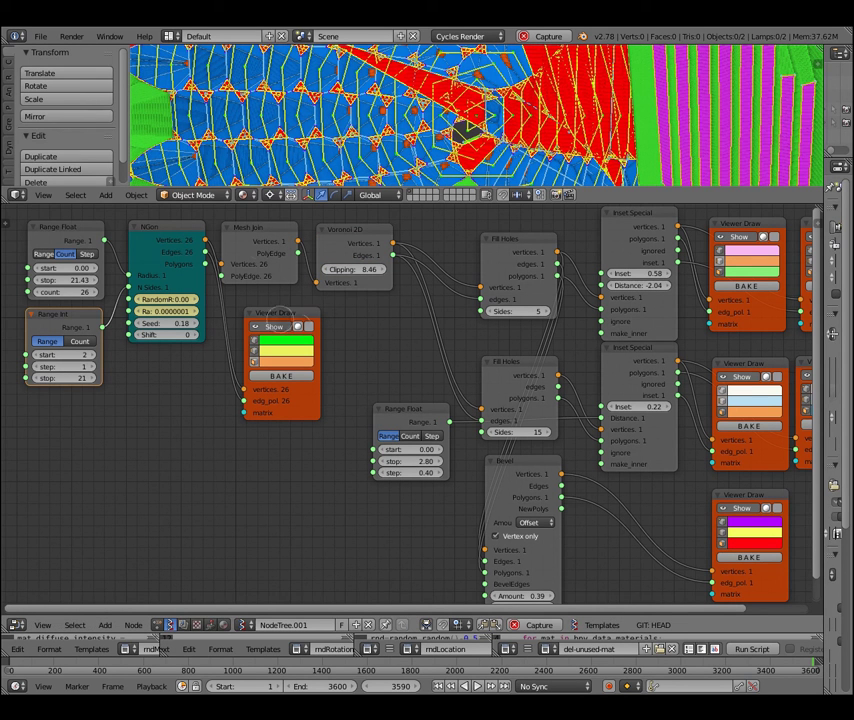
click(332, 238)
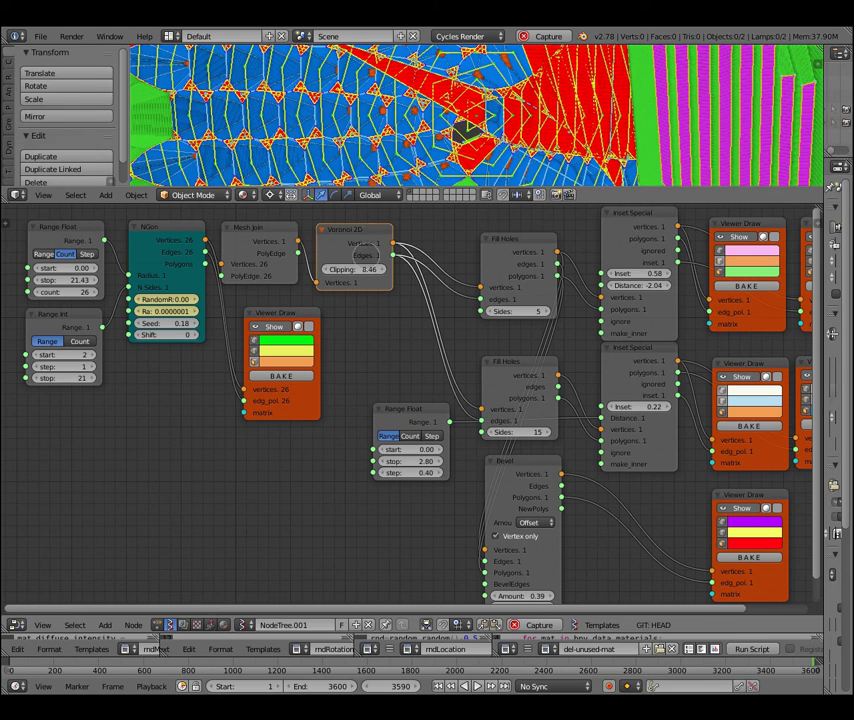
drag(391, 243, 383, 272)
shift+right_drag(436, 255, 418, 320)
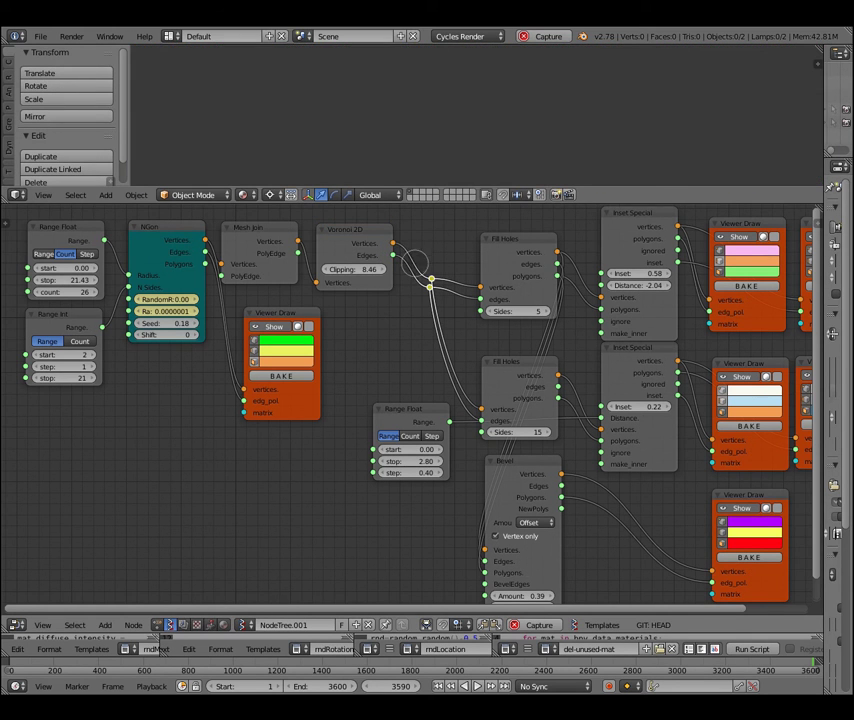
mouse_move(393, 242)
mouse_down()
mouse_move(253, 364)
mouse_move(243, 389)
mouse_up()
drag(393, 252, 305, 373)
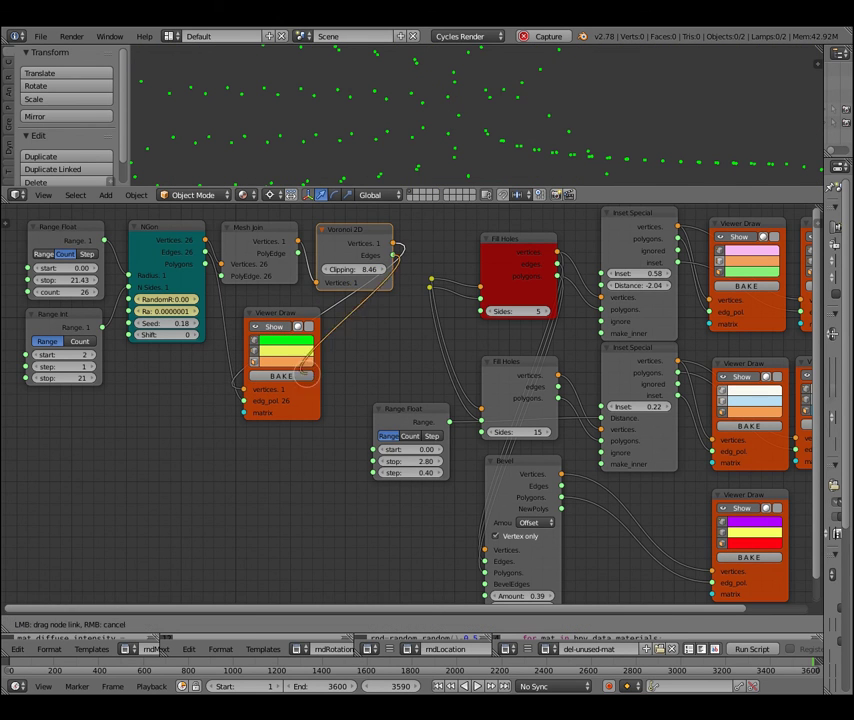
drag(236, 411, 243, 400)
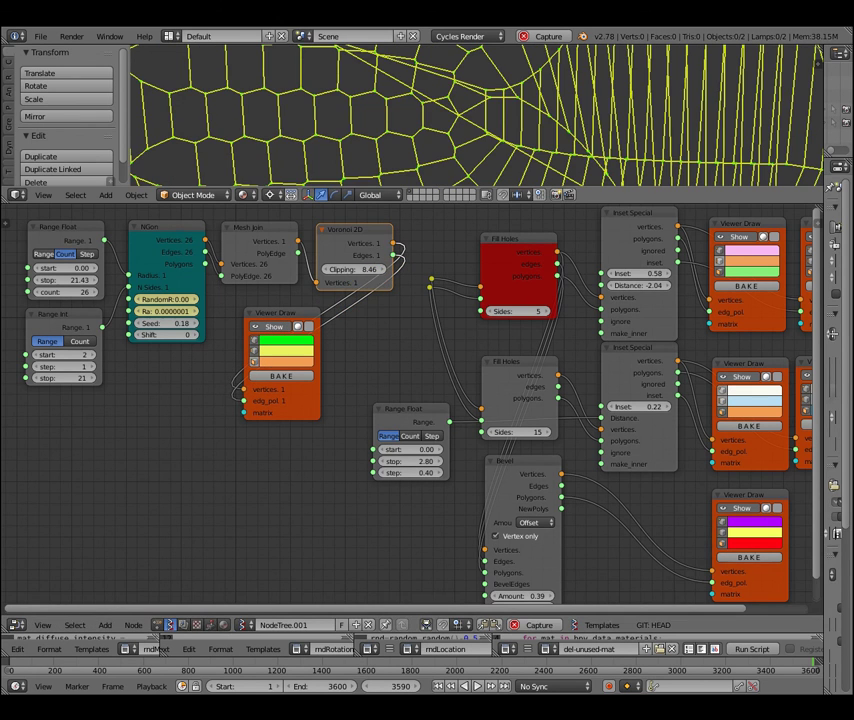
drag(470, 203, 470, 492)
Resize the editors and raise NGon's Random values to re-randomise the points
scroll(420, 262, down, 4)
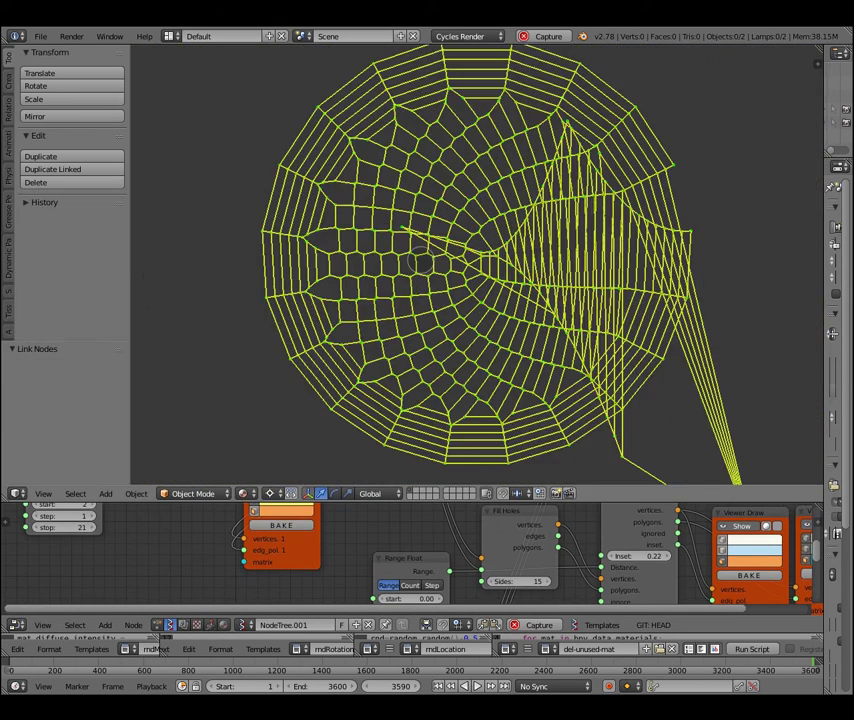
scroll(420, 262, down, 1)
scroll(420, 262, down, 1)
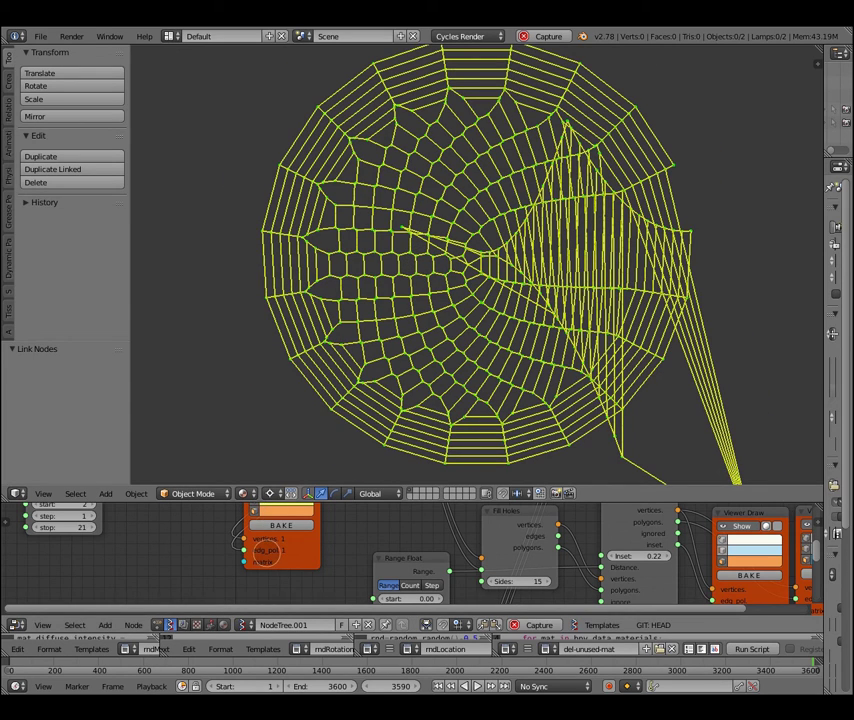
middle_drag(362, 440, 455, 395)
scroll(340, 516, down, 1)
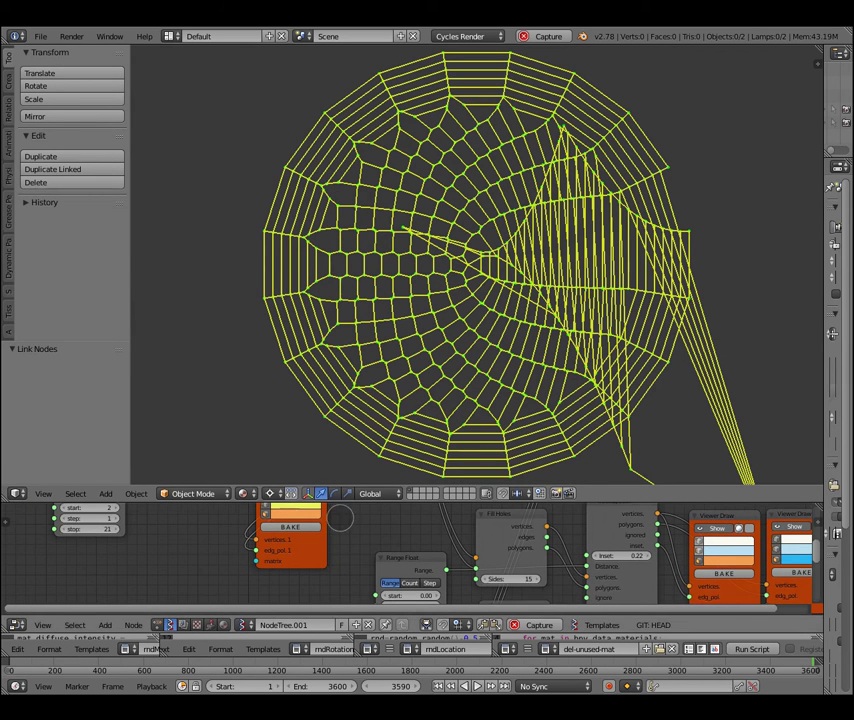
drag(400, 486, 400, 449)
drag(353, 516, 357, 510)
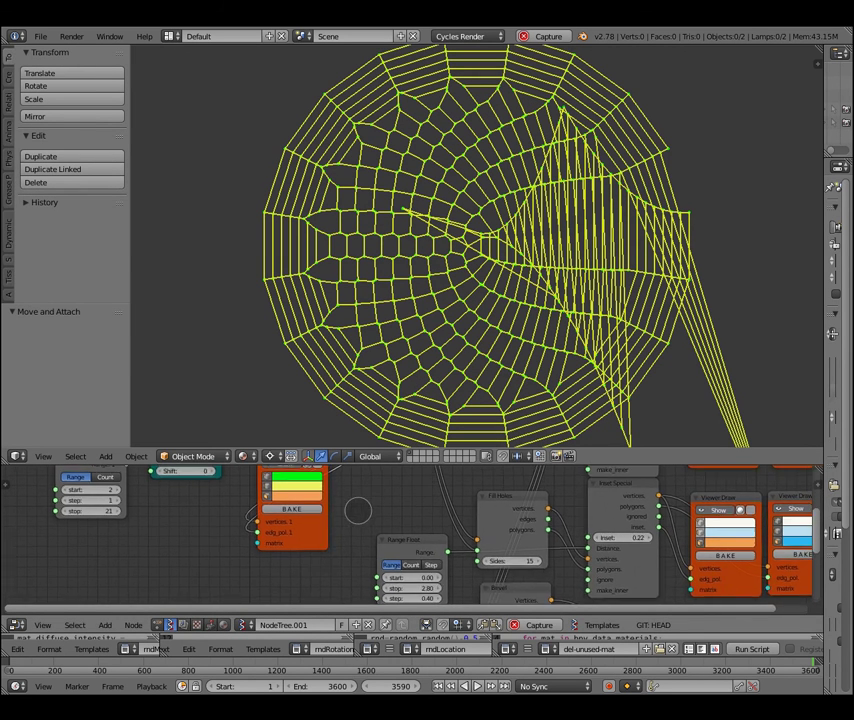
mouse_move(357, 510)
middle_down()
mouse_move(453, 601)
mouse_move(443, 621)
middle_up()
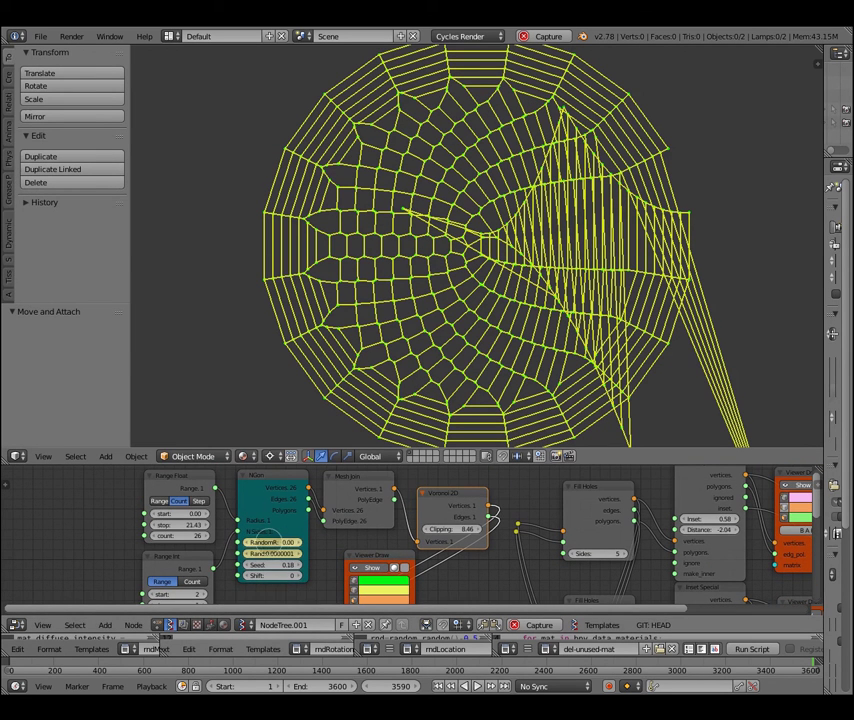
mouse_move(290, 542)
mouse_down()
mouse_move(397, 550)
mouse_move(452, 572)
mouse_move(467, 593)
mouse_move(527, 604)
mouse_move(620, 585)
mouse_move(477, 558)
mouse_move(490, 558)
mouse_up()
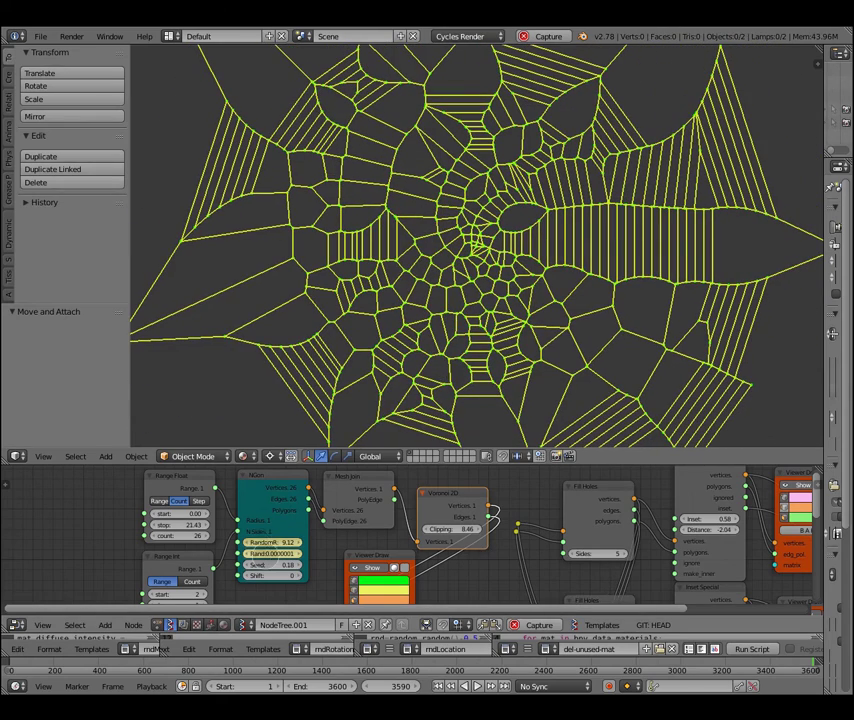
drag(270, 553, 292, 553)
Reconnect the Voronoi 2D output to the Fill Holes and inset chain
scroll(262, 495, down, 1)
ctrl+scroll(255, 510, down, 2)
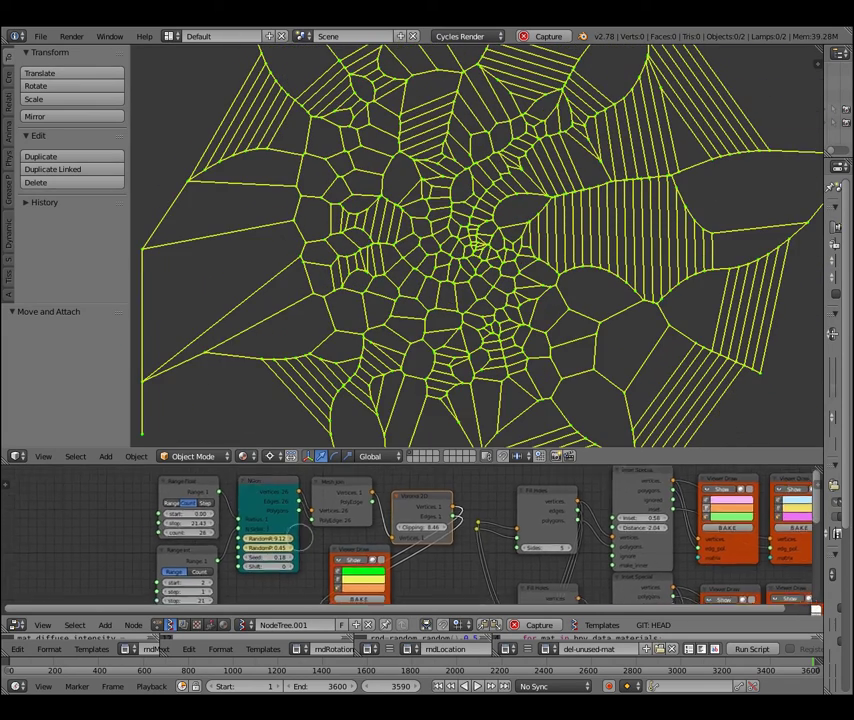
ctrl+scroll(240, 535, down, 2)
ctrl+scroll(420, 535, down, 1)
ctrl+scroll(420, 535, down, 2)
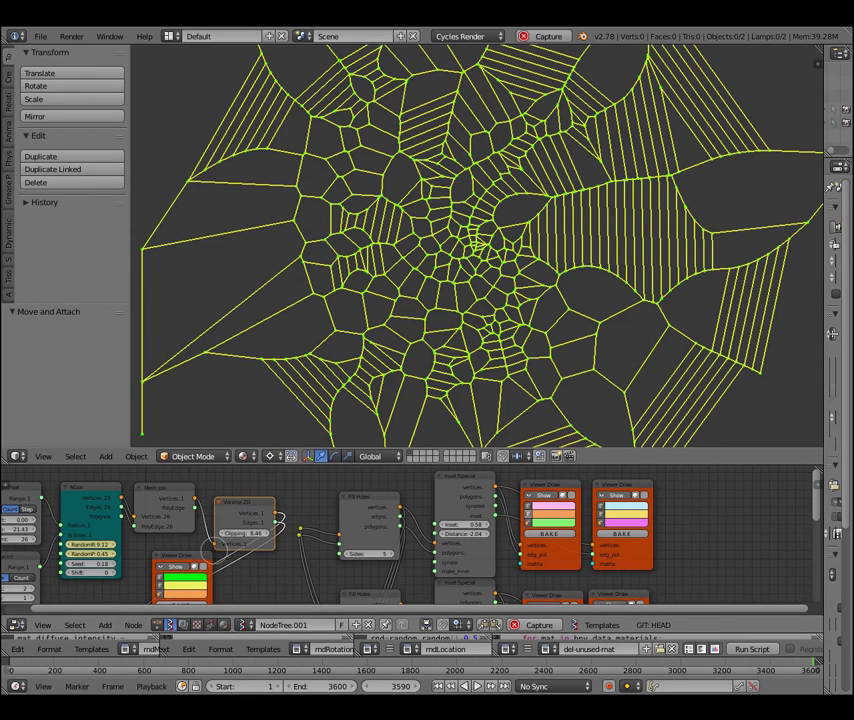
mouse_move(278, 512)
mouse_down()
mouse_move(297, 521)
mouse_move(278, 578)
mouse_up()
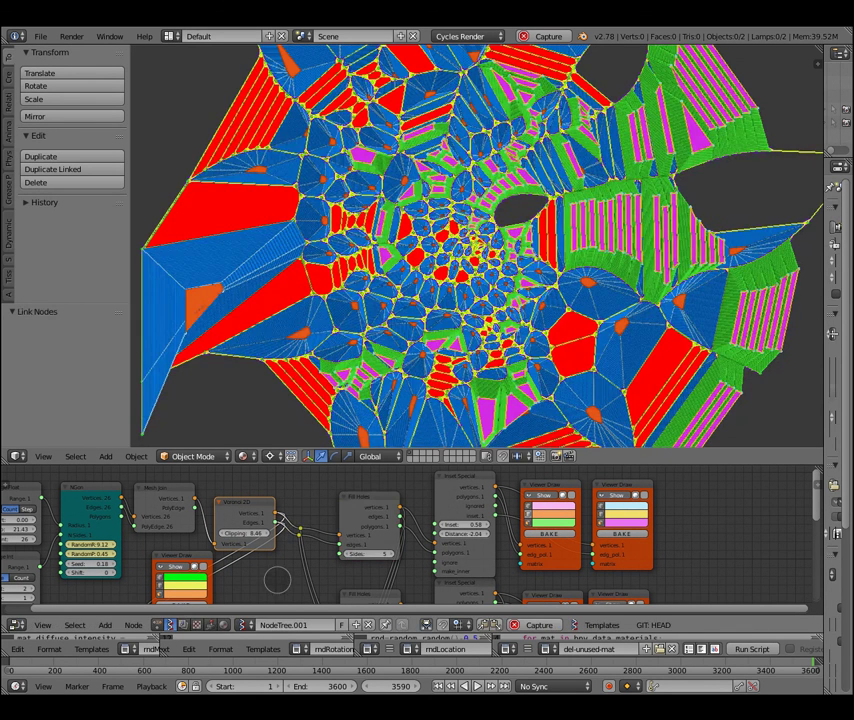
middle_drag(279, 580, 381, 571)
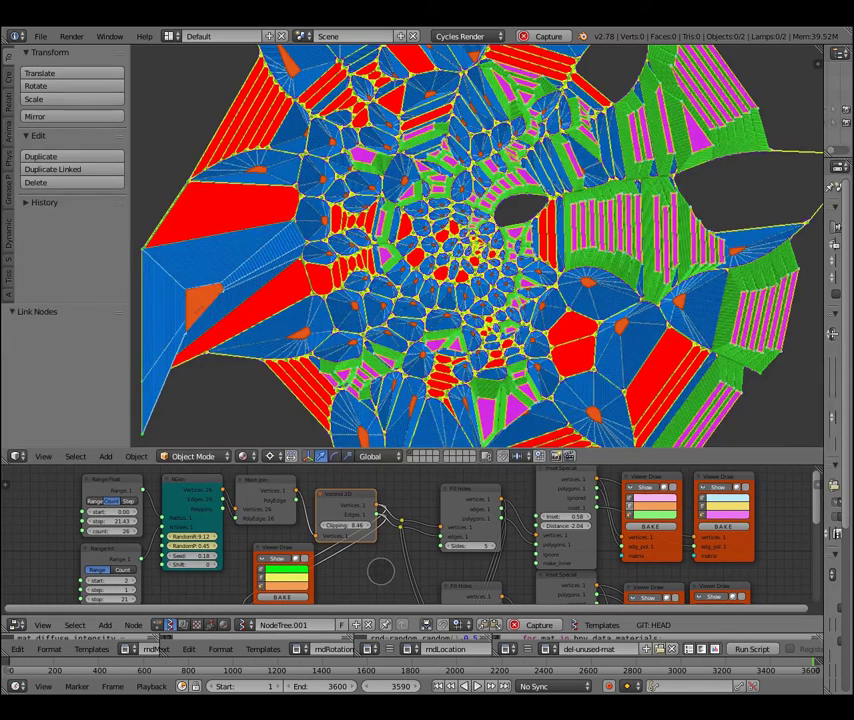
scroll(388, 375, up, 3)
mouse_move(388, 390)
middle_down()
mouse_move(391, 328)
mouse_move(410, 353)
mouse_move(518, 316)
mouse_move(539, 326)
middle_up()
key(shift+f)
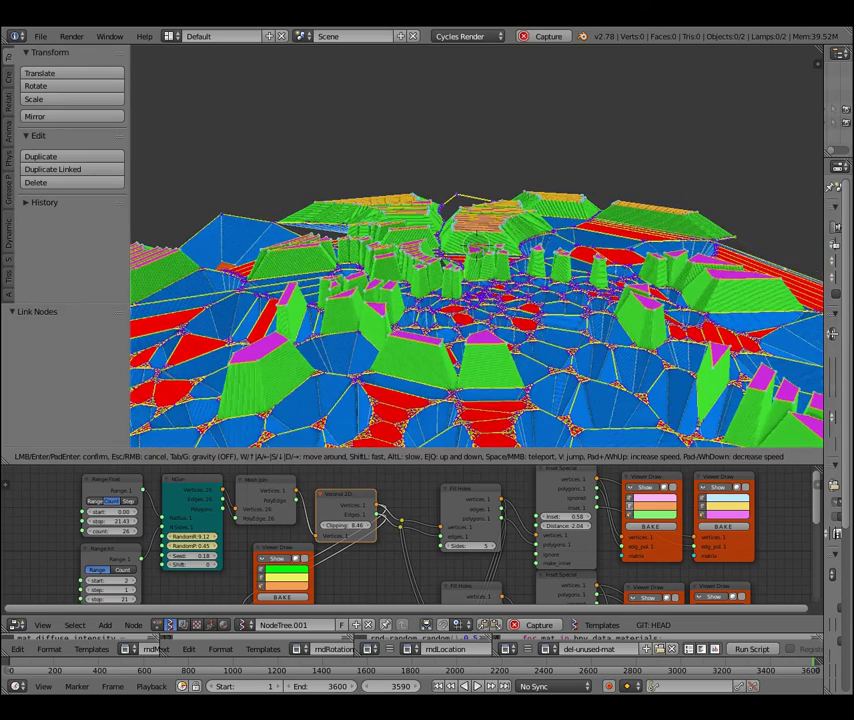
key(w)
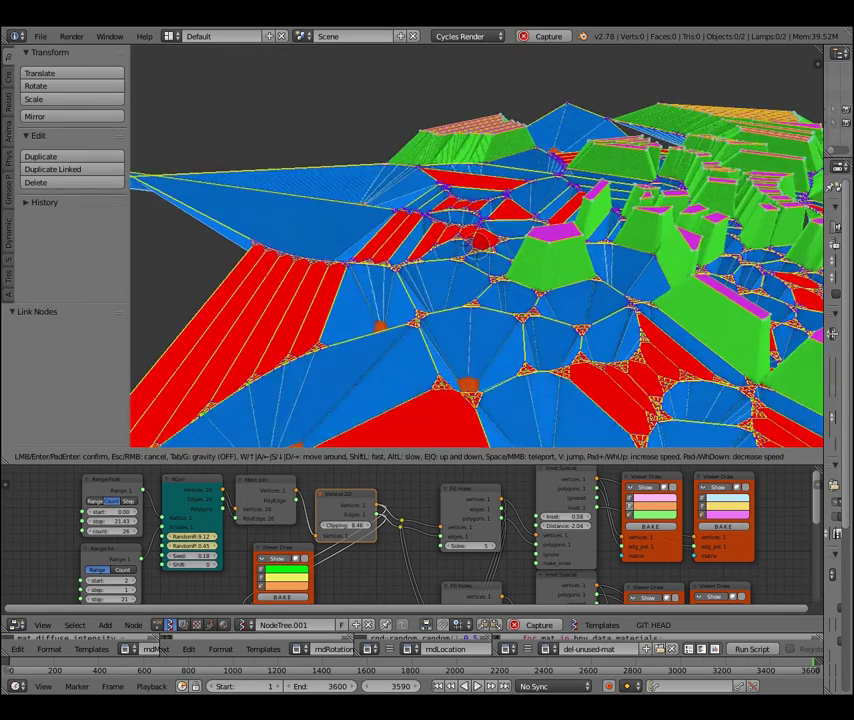
key(w)
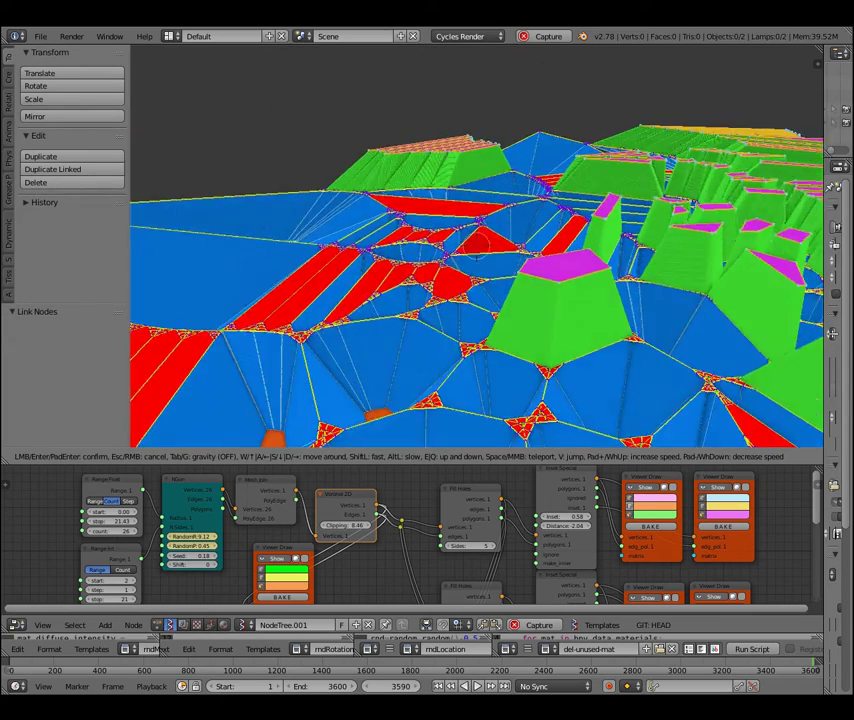
key(w)
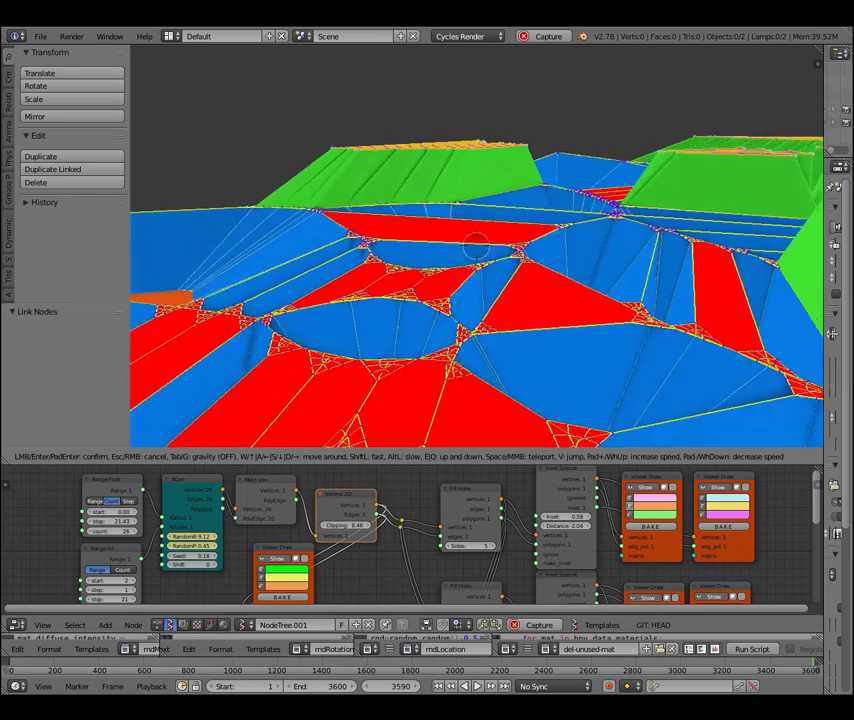
key(w)
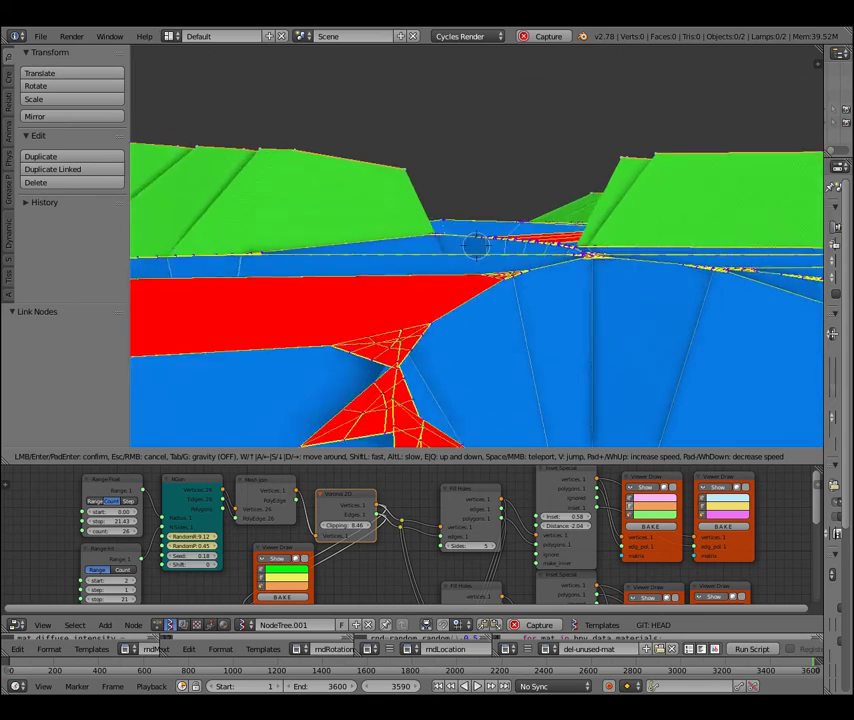
key(w)
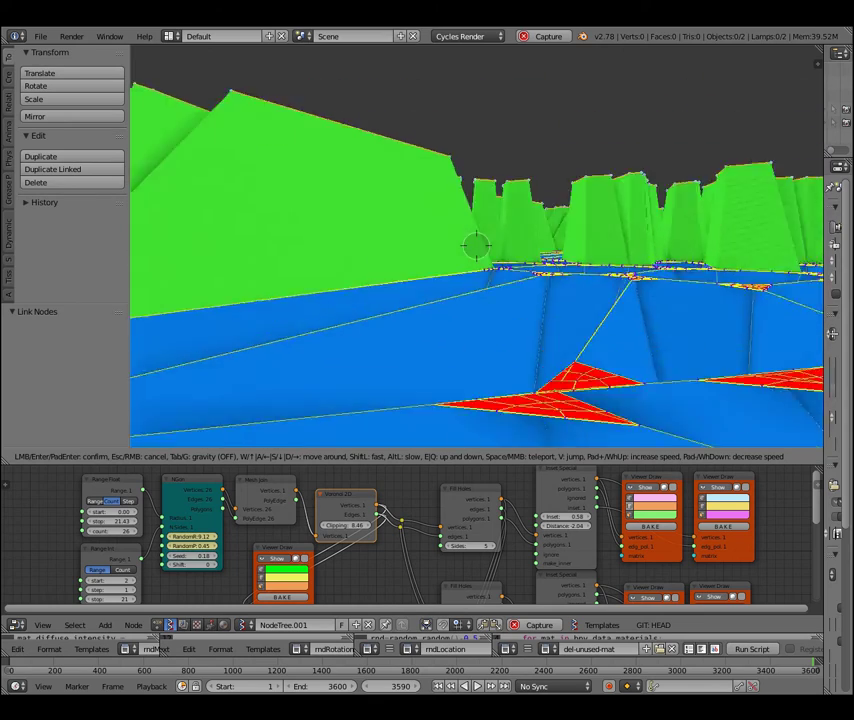
key(w)
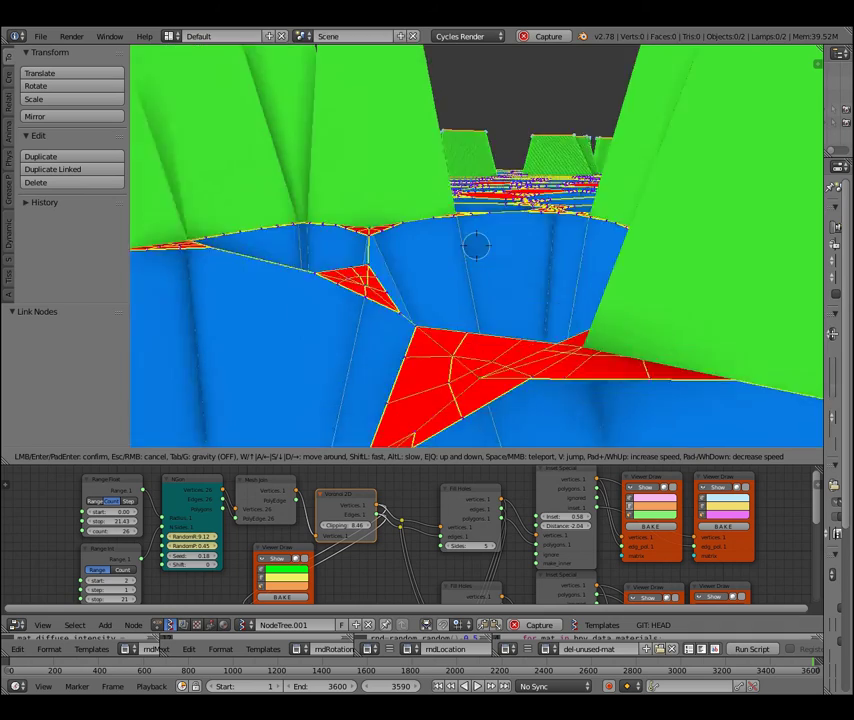
key(w)
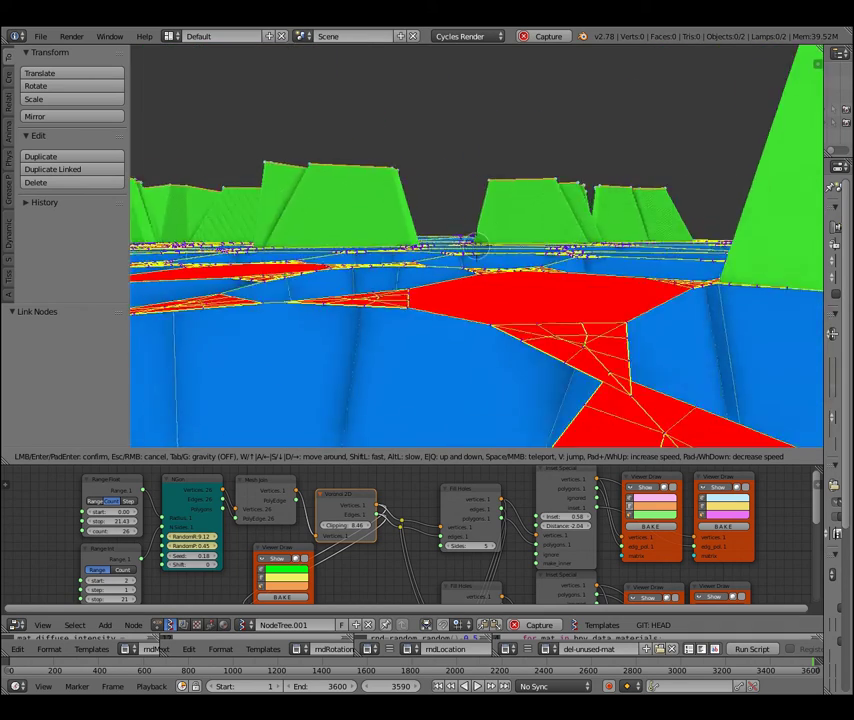
key(w)
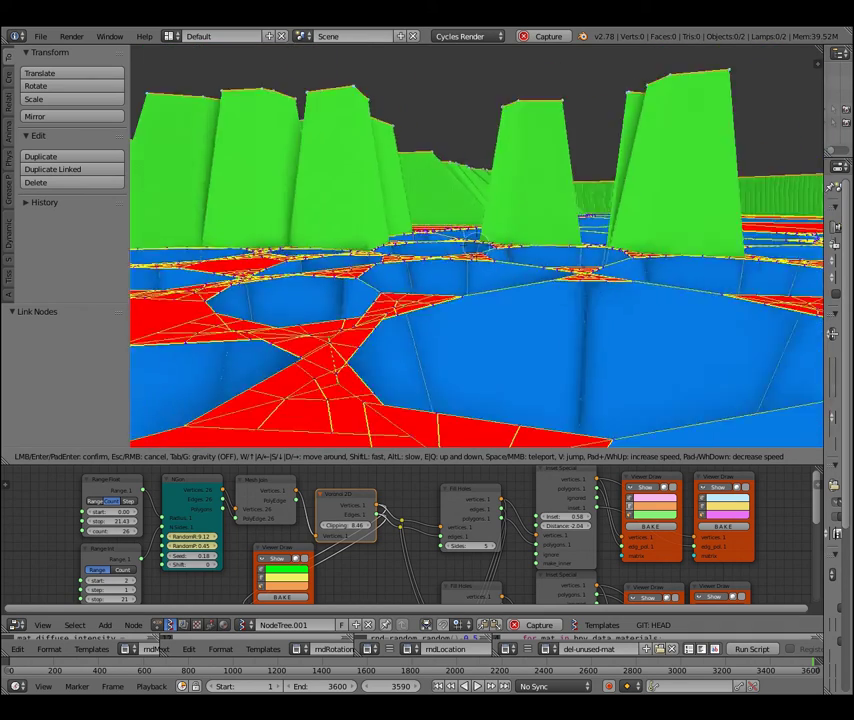
key(w)
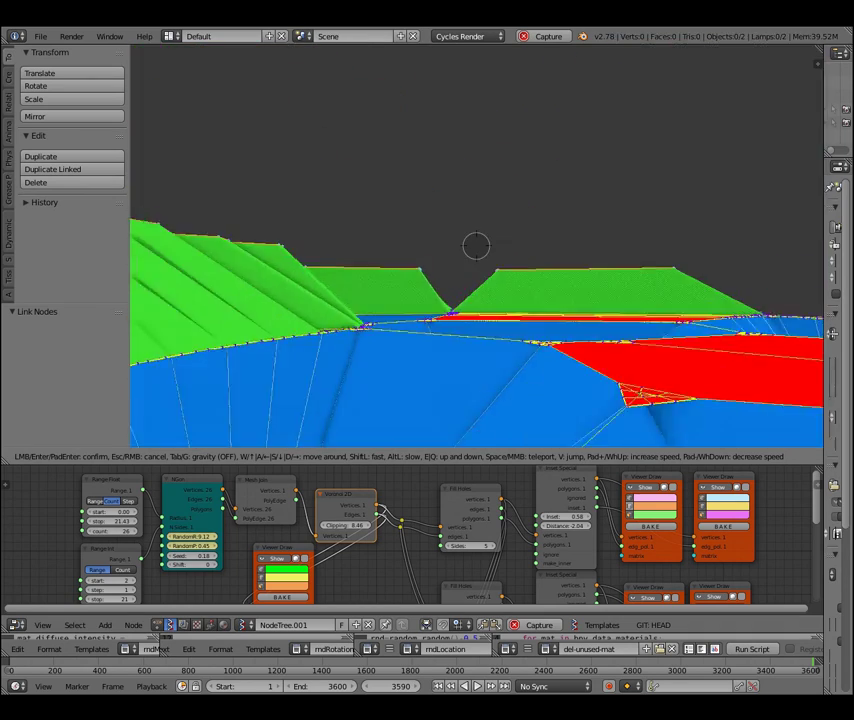
key(w)
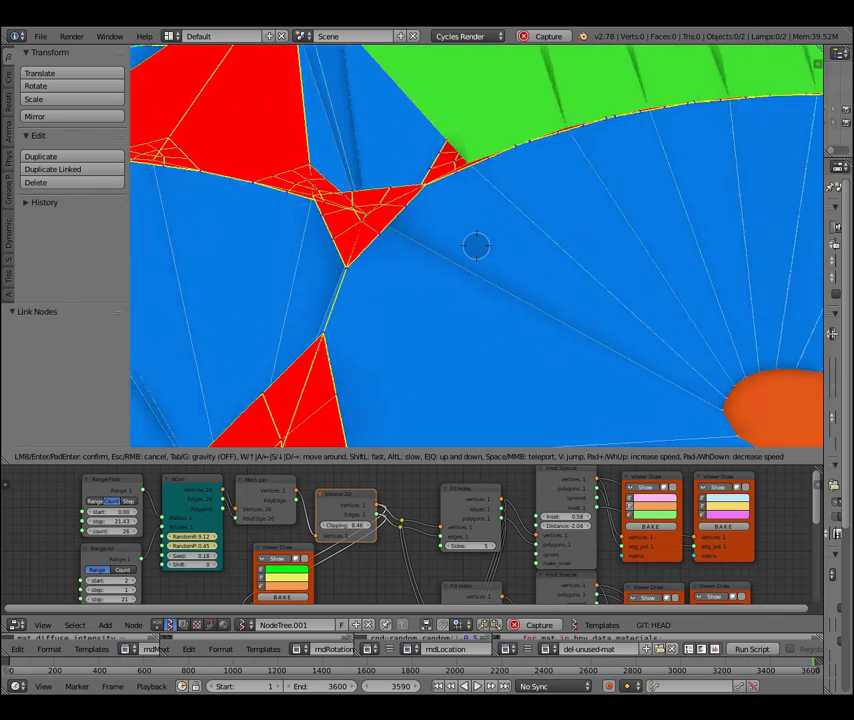
key(w)
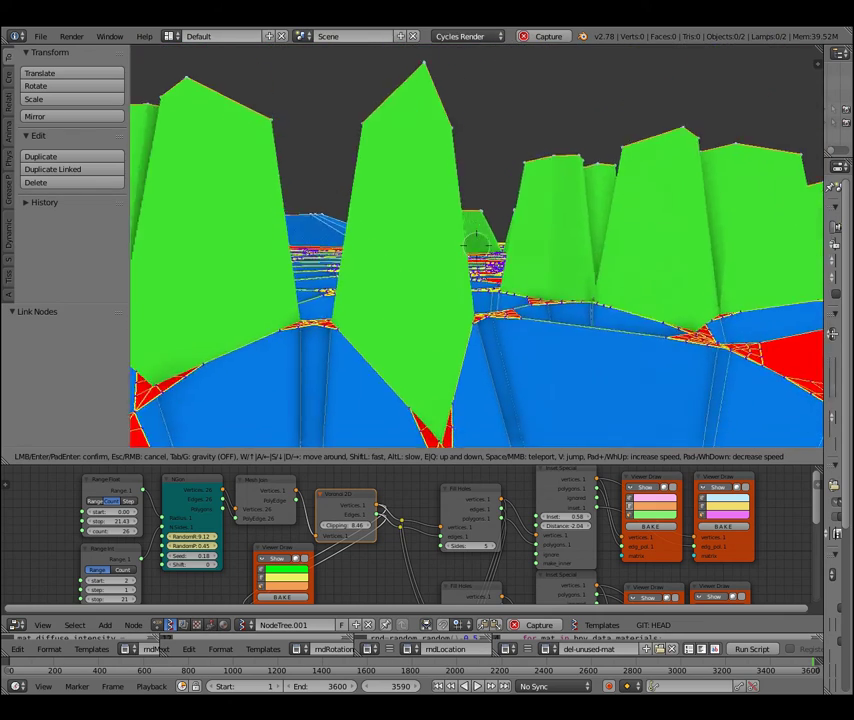
key(Escape)
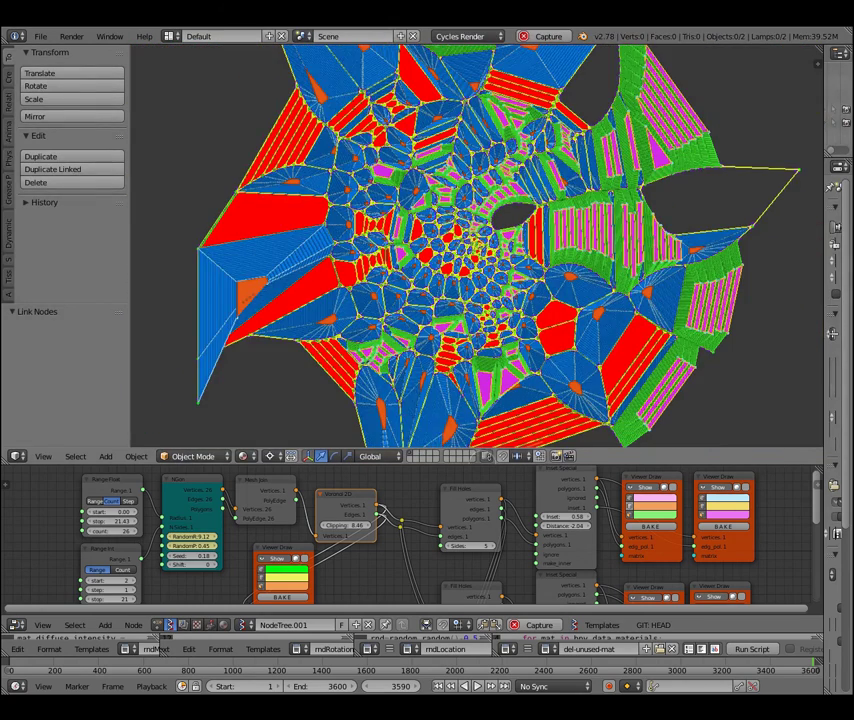
Set the first Fill Holes Sides to 6 and the second Fill Holes Sides to 8
drag(401, 449, 401, 283)
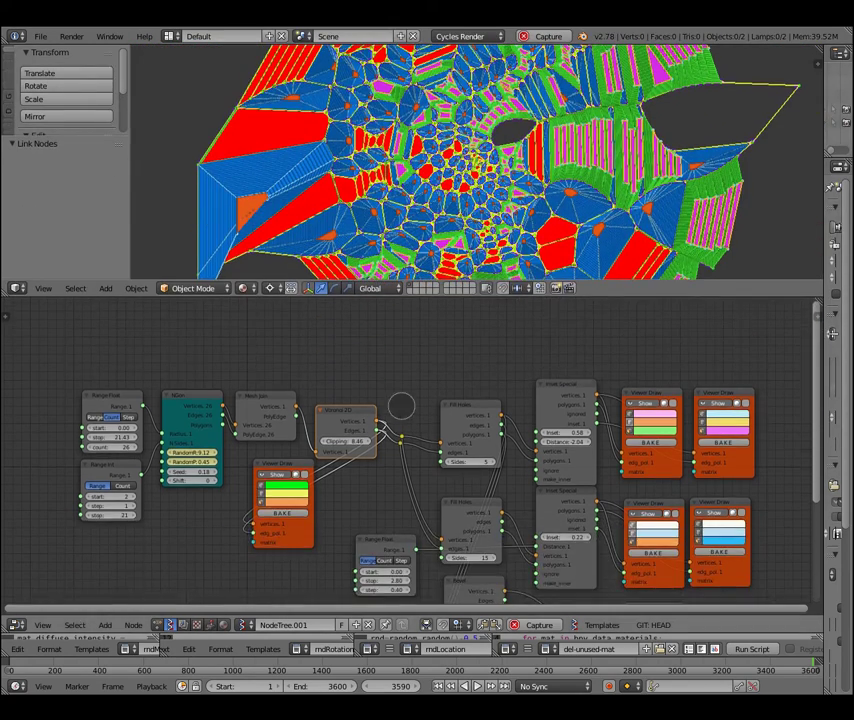
scroll(401, 405, up, 3)
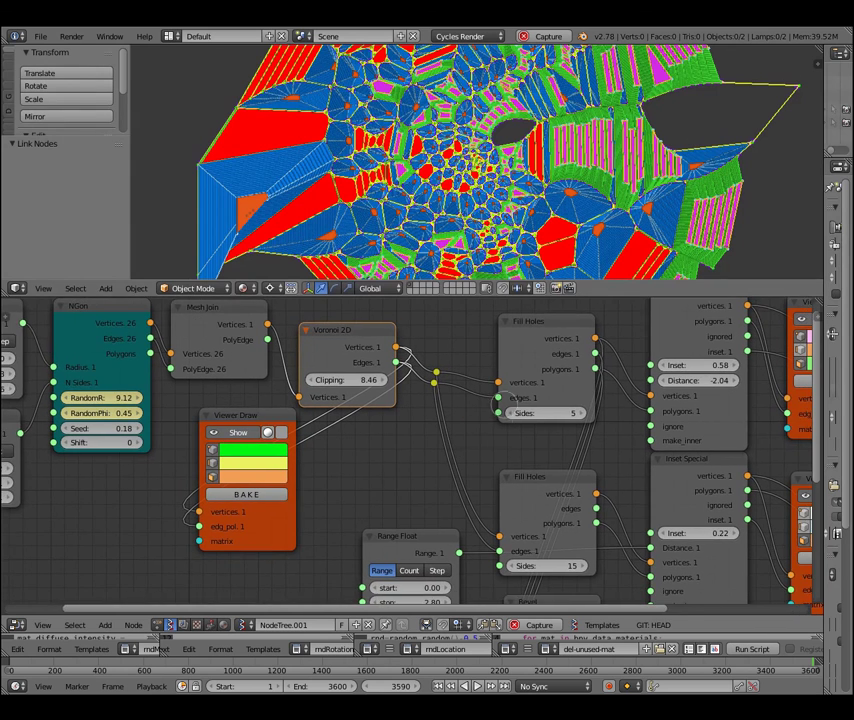
middle_drag(491, 427, 456, 432)
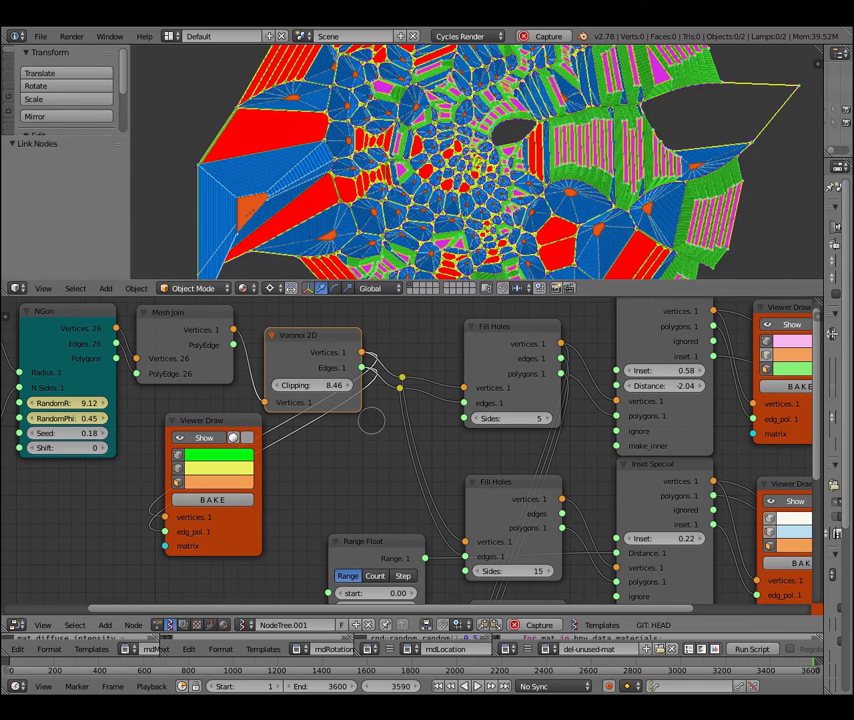
drag(509, 420, 506, 424)
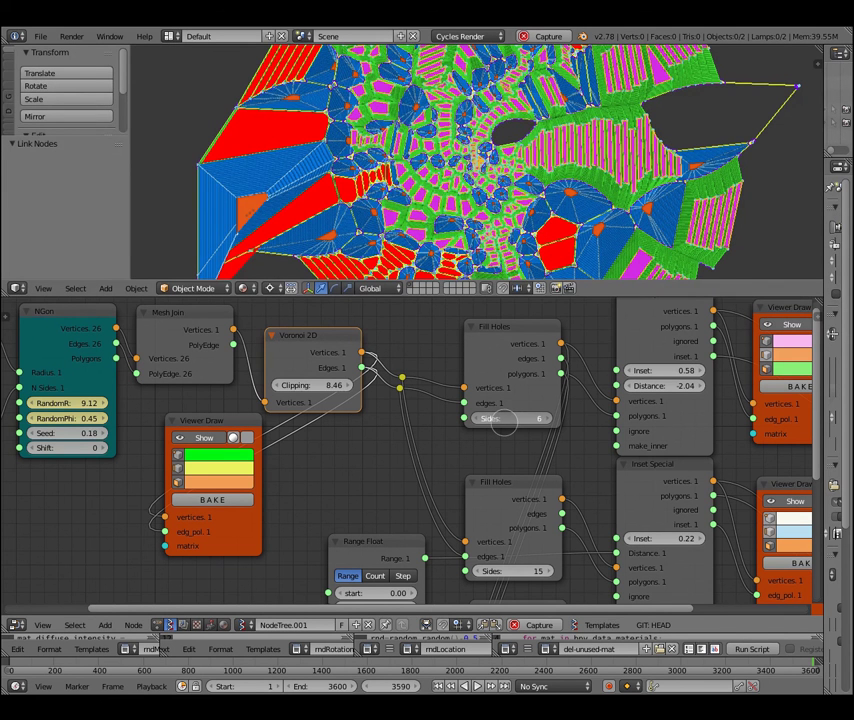
middle_drag(530, 553, 510, 545)
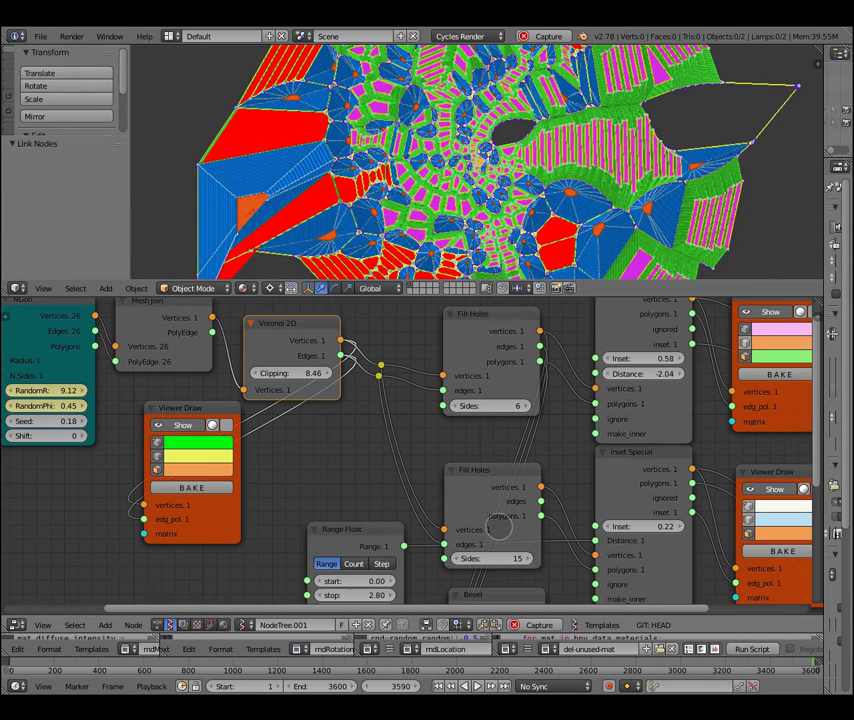
drag(489, 558, 478, 560)
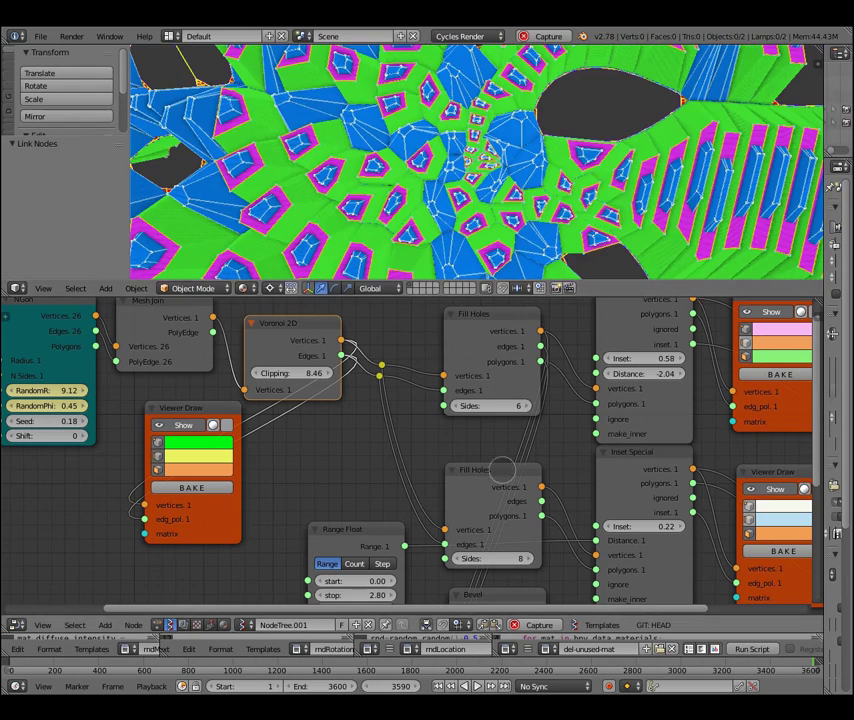
Raise the second Inset Special's Inset to 0.28
scroll(502, 469, down, 4)
scroll(442, 450, right, 6)
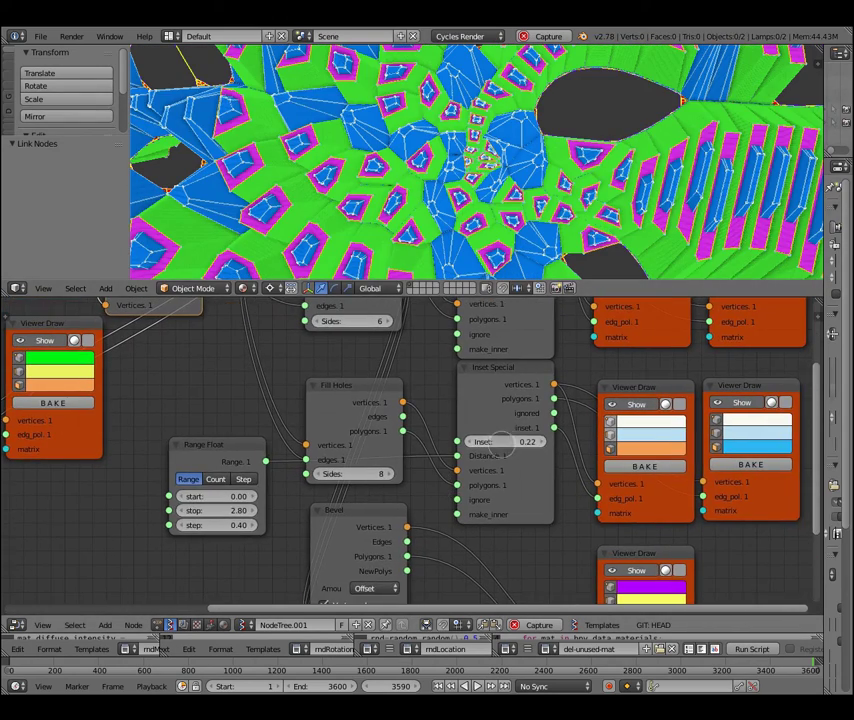
drag(500, 442, 505, 447)
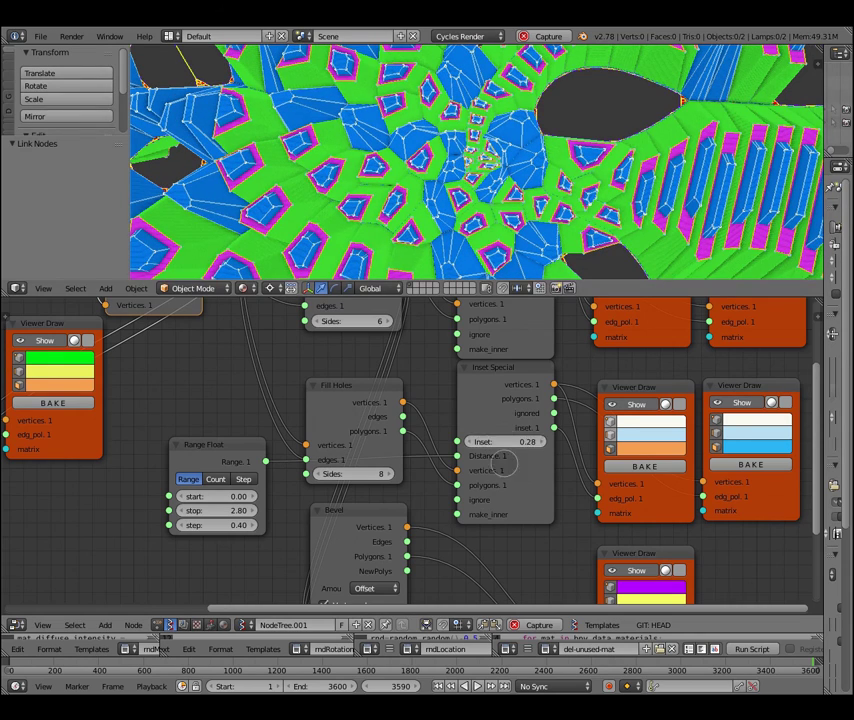
Reduce the Bevel Segments to 1 and experiment with the Bevel Amount
scroll(477, 518, down, 4)
drag(477, 294, 477, 418)
scroll(486, 469, down, 3)
scroll(475, 553, down, 2)
scroll(461, 513, down, 2)
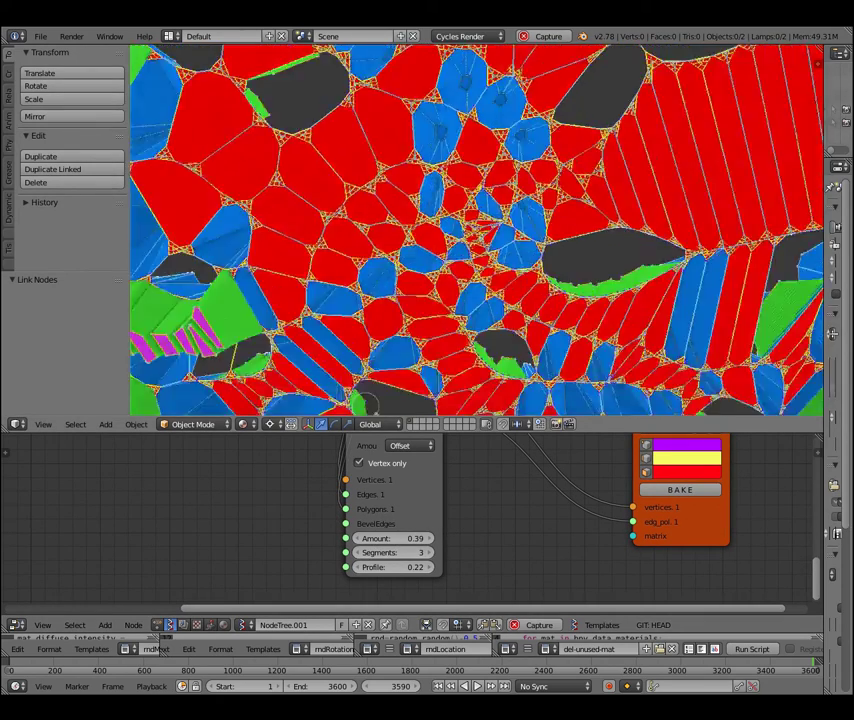
scroll(476, 228, up, 3)
scroll(476, 228, up, 2)
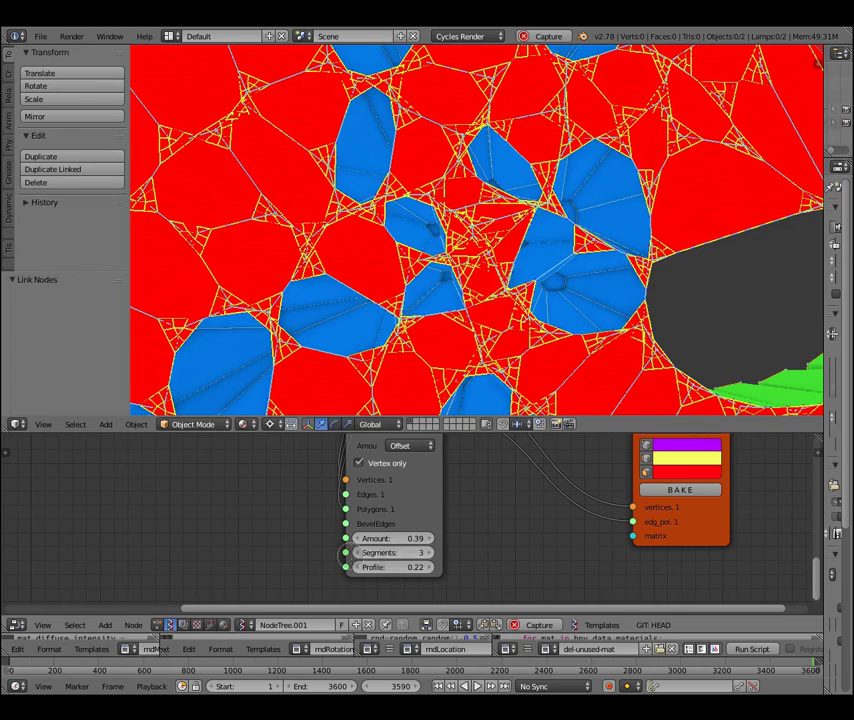
click(358, 552)
click(358, 552)
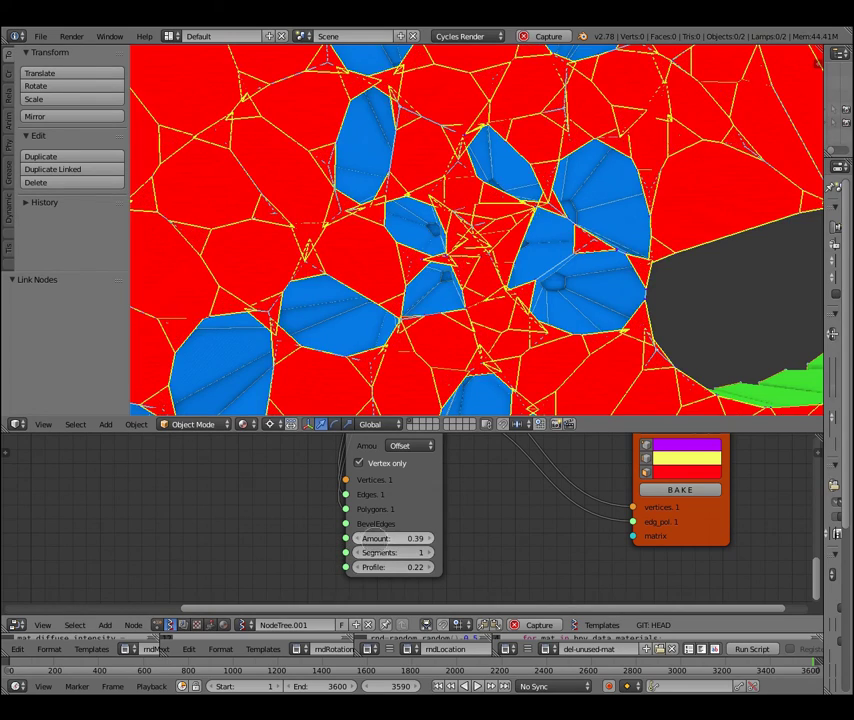
drag(395, 538, 300, 538)
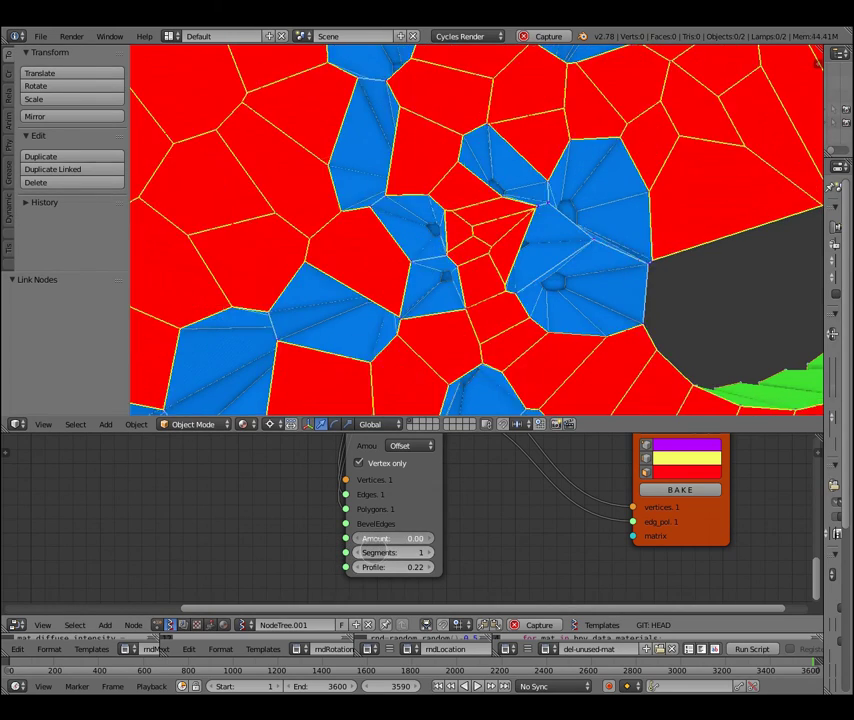
drag(395, 538, 425, 538)
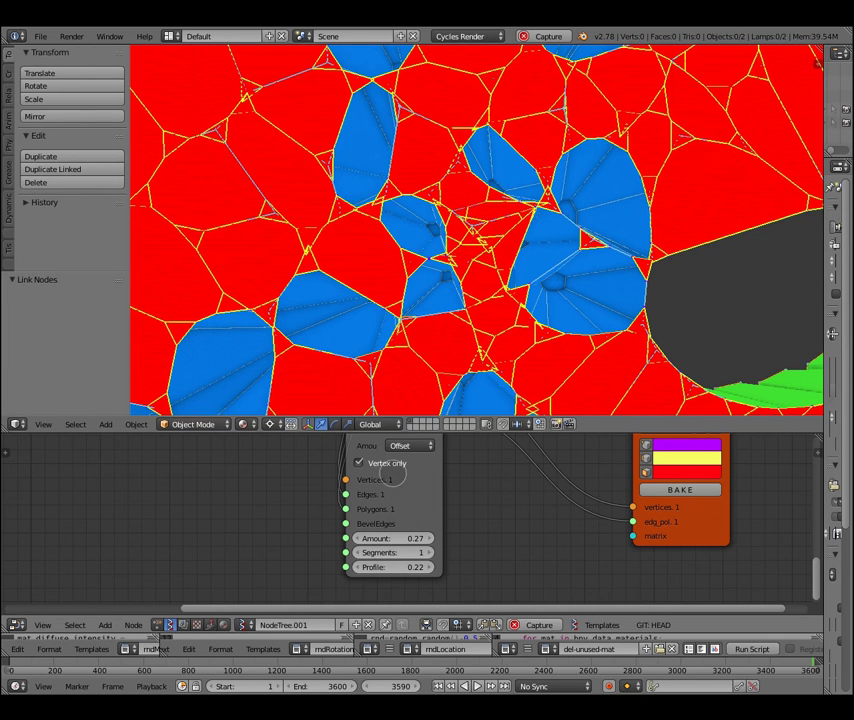
Set the Bevel amount type to Offset, turn off Vertex only, and set Amount to 0.21
middle_drag(414, 489, 414, 505)
click(404, 460)
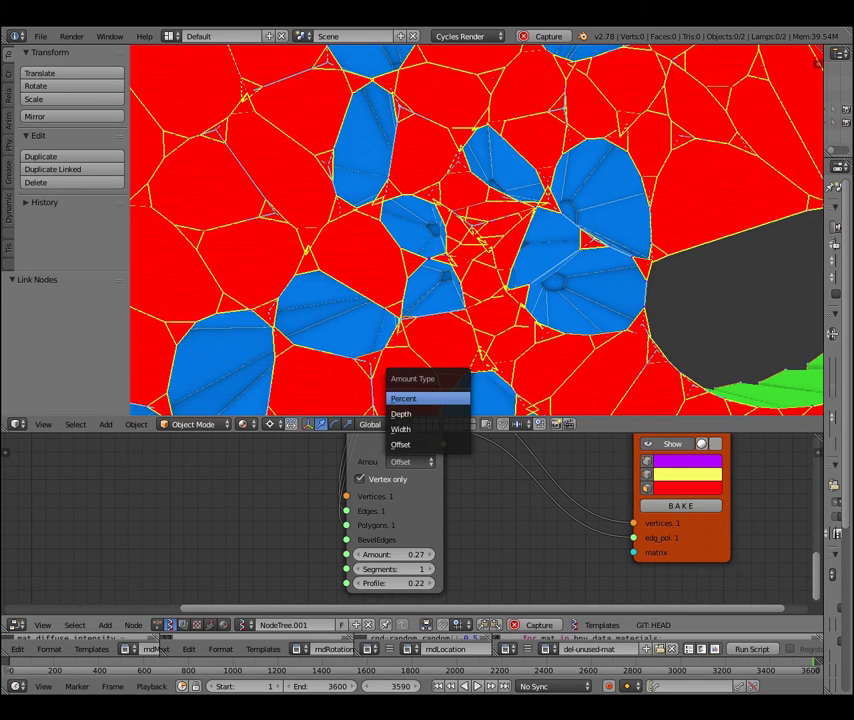
click(404, 398)
drag(378, 554, 530, 581)
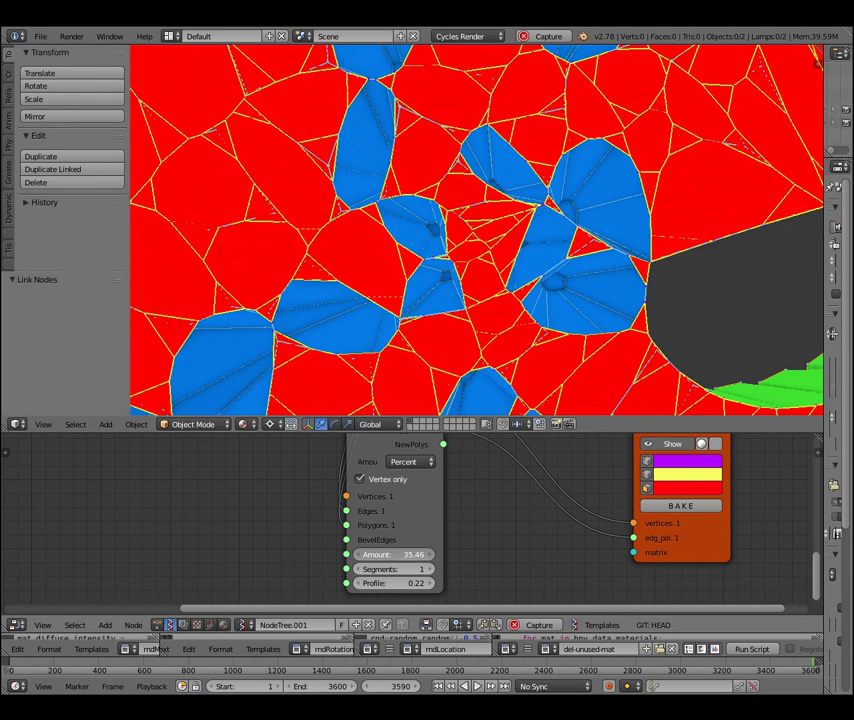
click(411, 461)
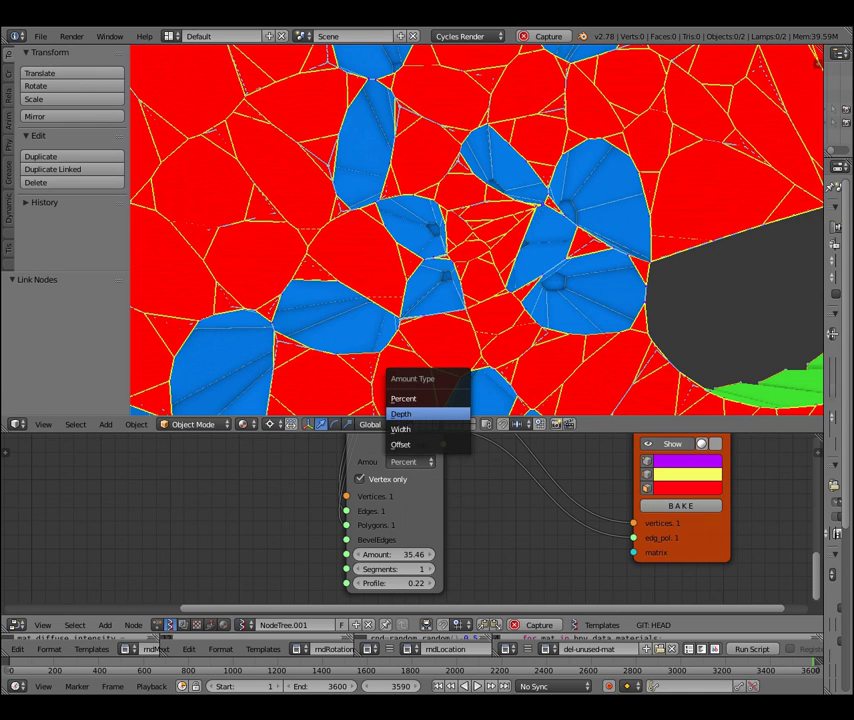
click(400, 413)
click(400, 461)
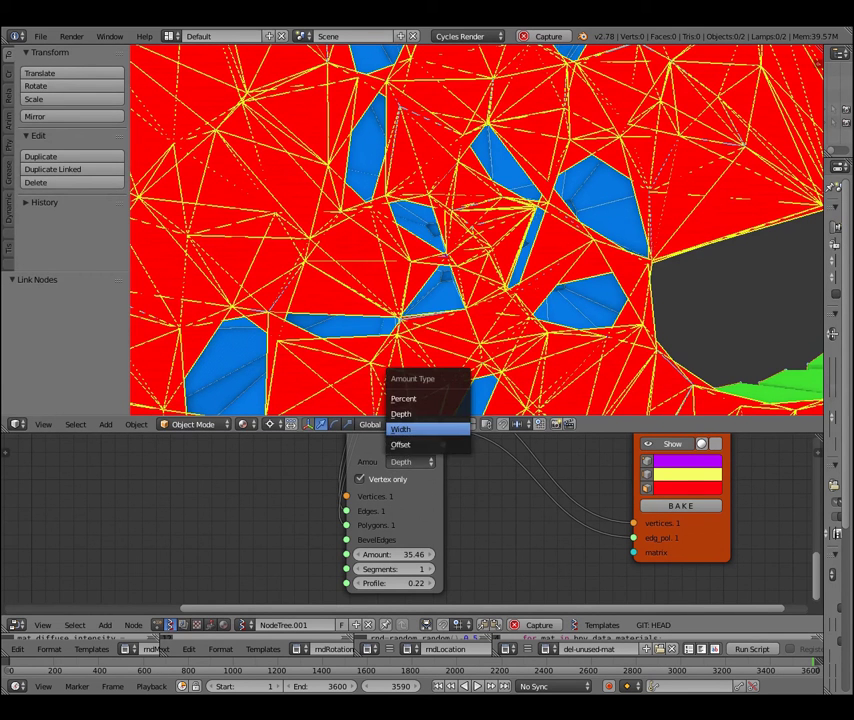
click(400, 429)
click(400, 461)
click(398, 444)
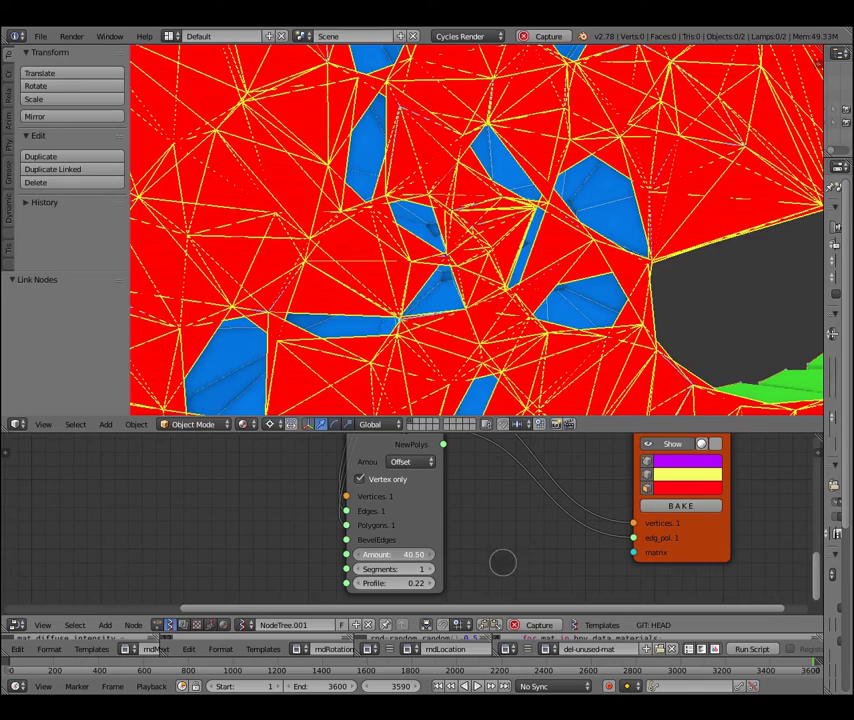
click(359, 478)
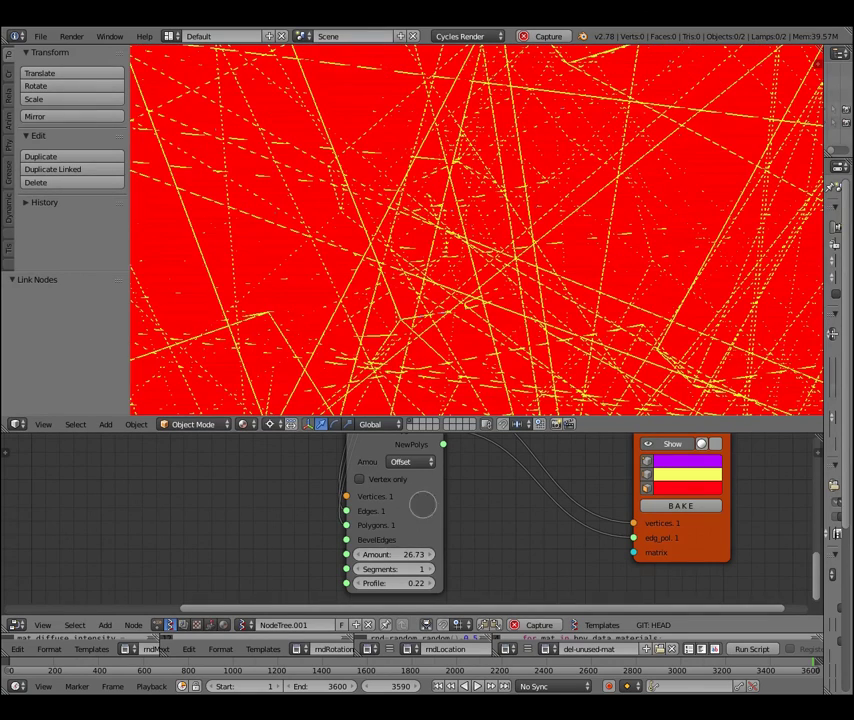
mouse_move(405, 554)
mouse_down()
mouse_move(48, 600)
mouse_move(724, 597)
mouse_move(436, 591)
mouse_up()
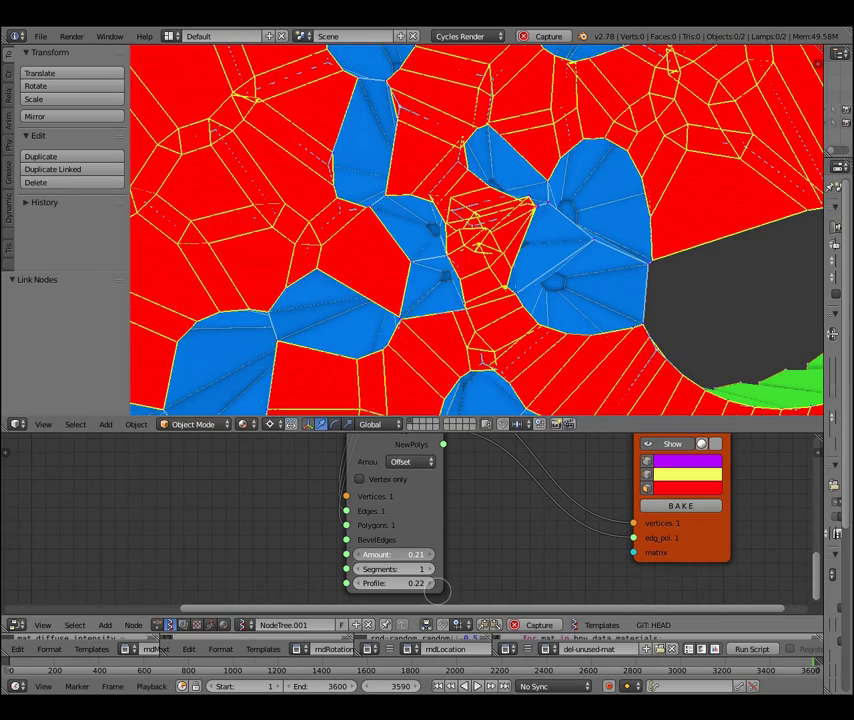
Tilt the 3D view over the mesh and narrow the lower Inset Special's inset
scroll(415, 270, down, 2)
scroll(415, 270, down, 2)
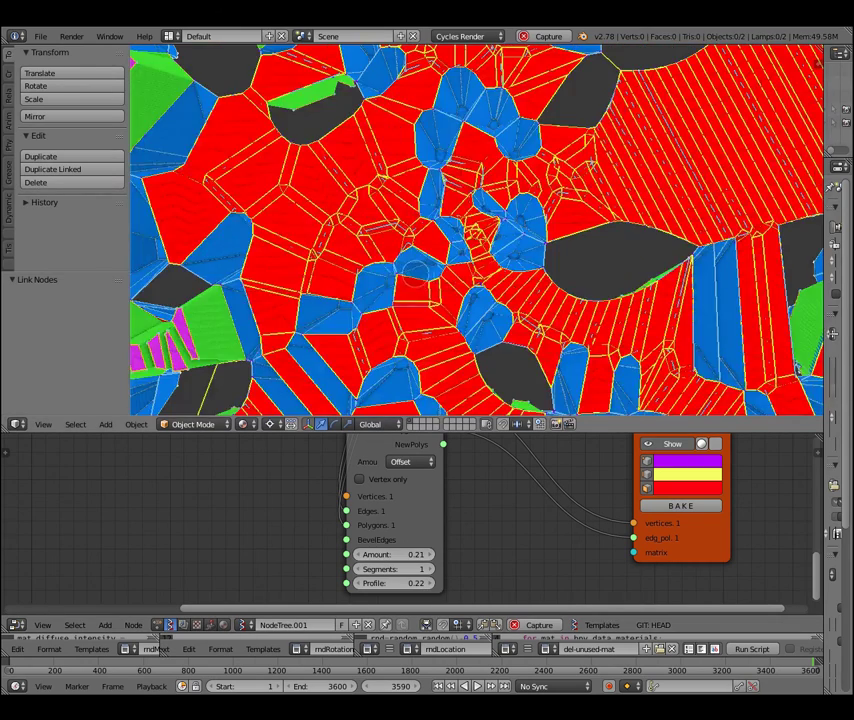
scroll(415, 270, down, 2)
middle_drag(415, 270, 420, 330)
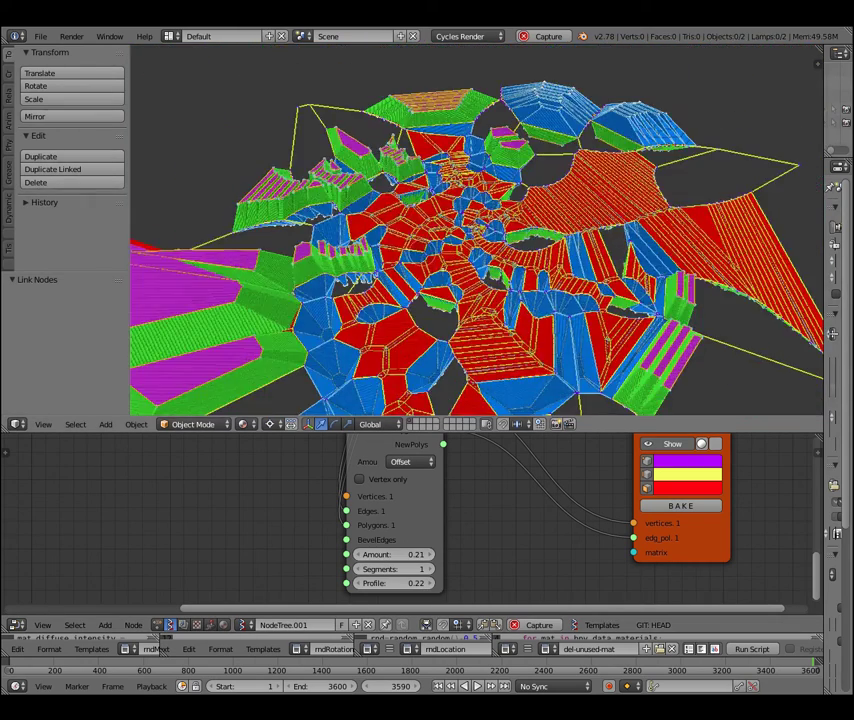
scroll(437, 503, down, 2)
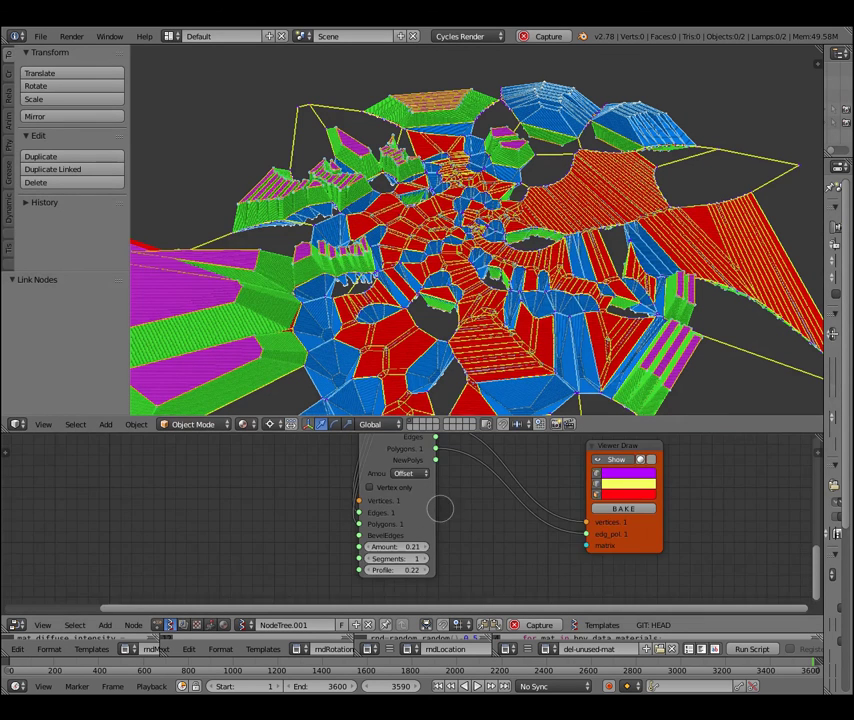
middle_drag(437, 507, 437, 572)
ctrl+scroll(437, 572, left, 3)
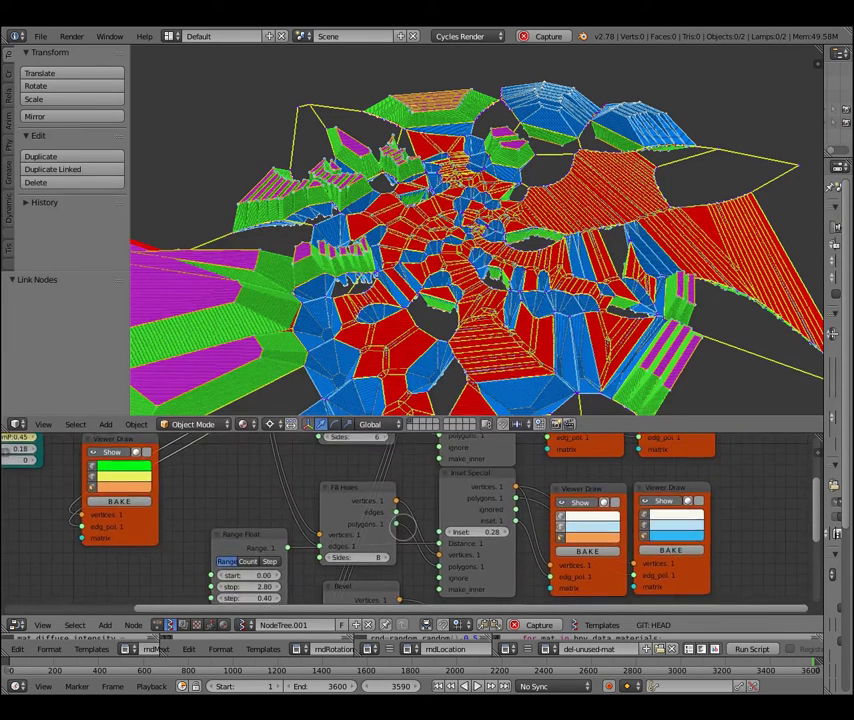
ctrl+scroll(437, 572, left, 3)
ctrl+scroll(452, 577, left, 3)
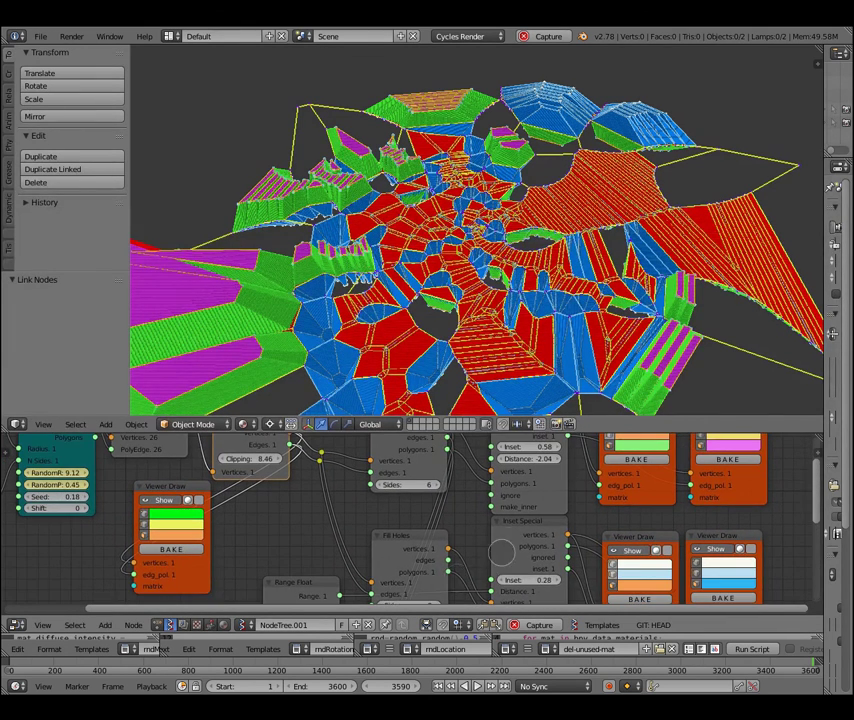
drag(513, 580, 485, 580)
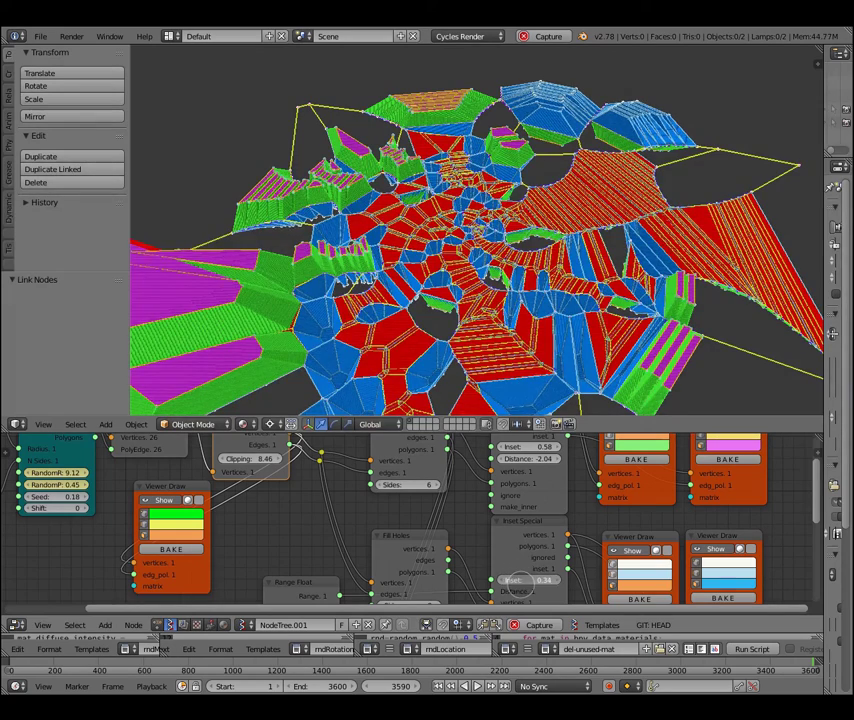
Raise the lower Inset Special's inset amount to 0.31
middle_drag(306, 271, 146, 266)
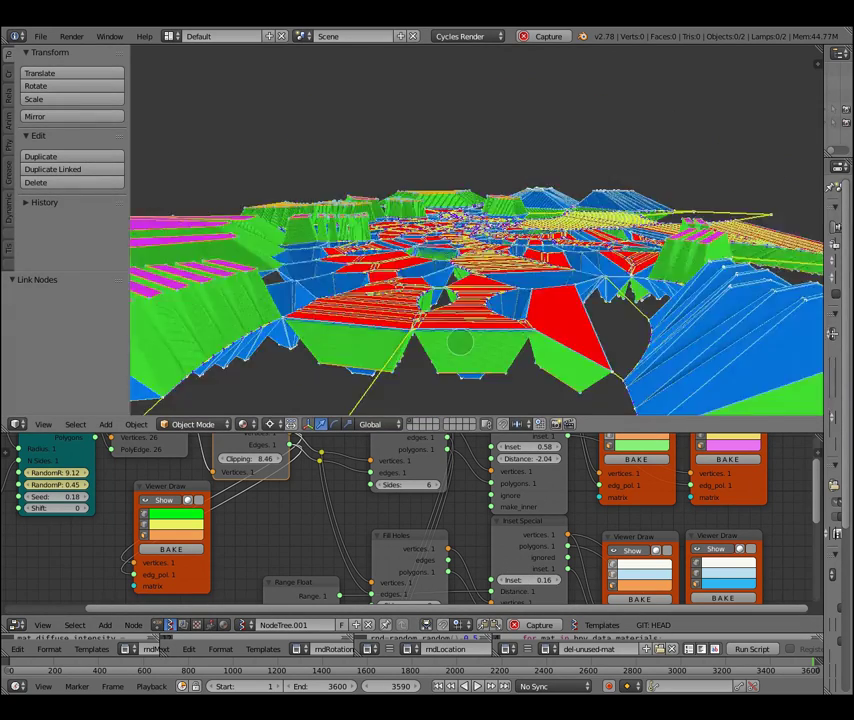
scroll(575, 93, up, 2)
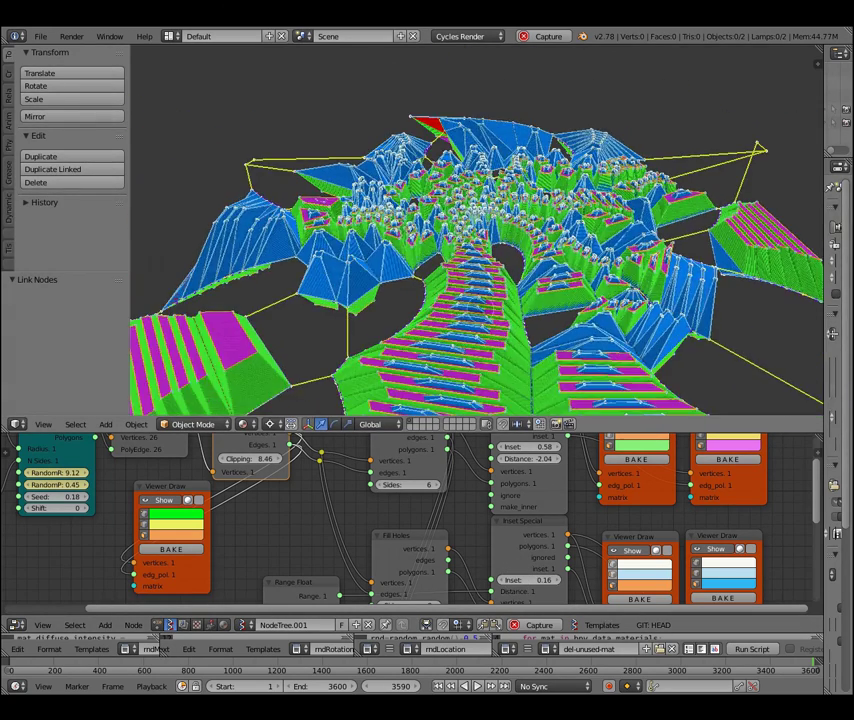
scroll(575, 93, up, 2)
scroll(575, 93, up, 2)
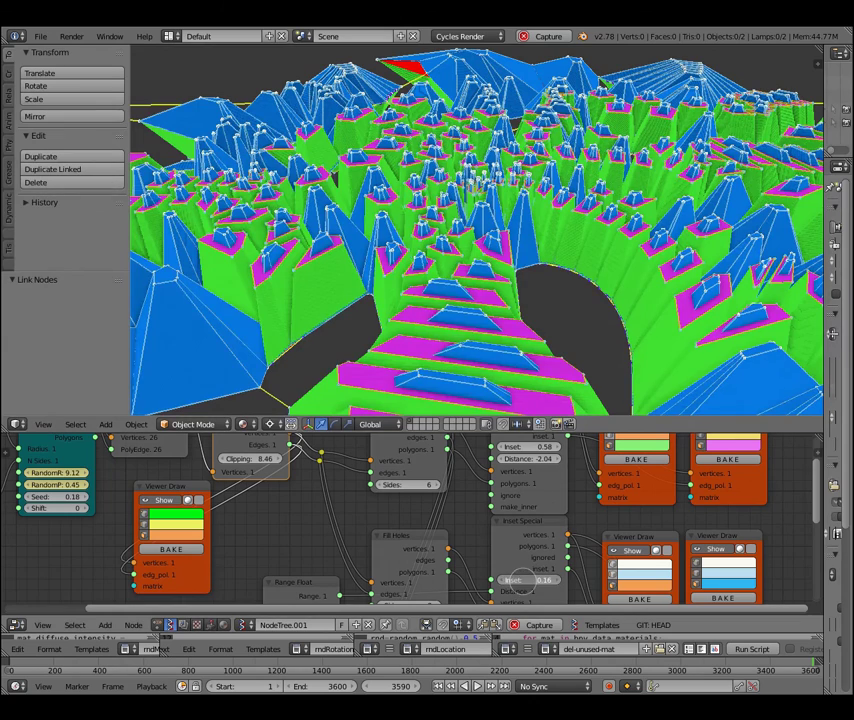
drag(513, 580, 540, 580)
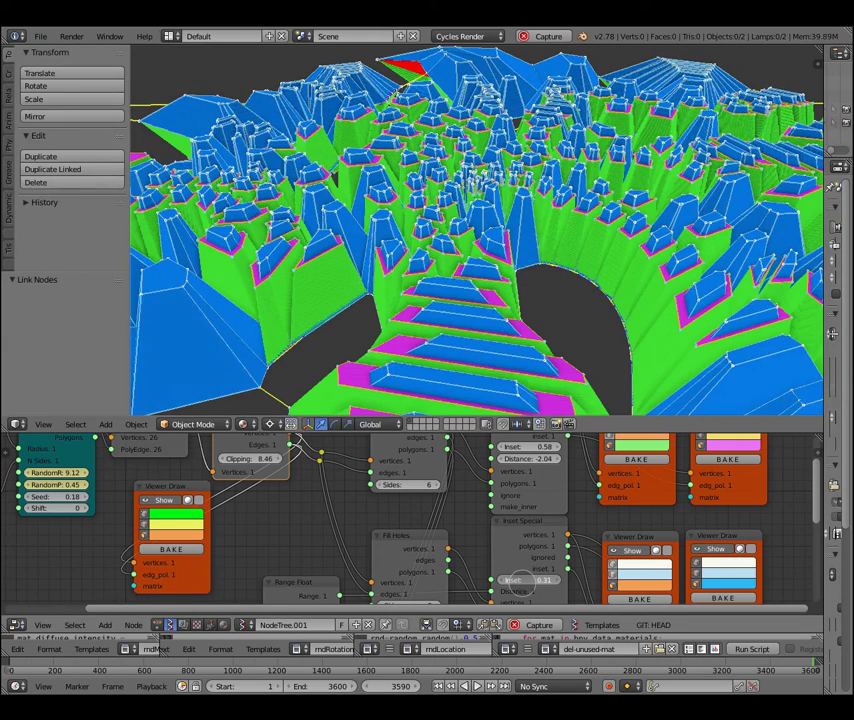
middle_drag(513, 580, 688, 560)
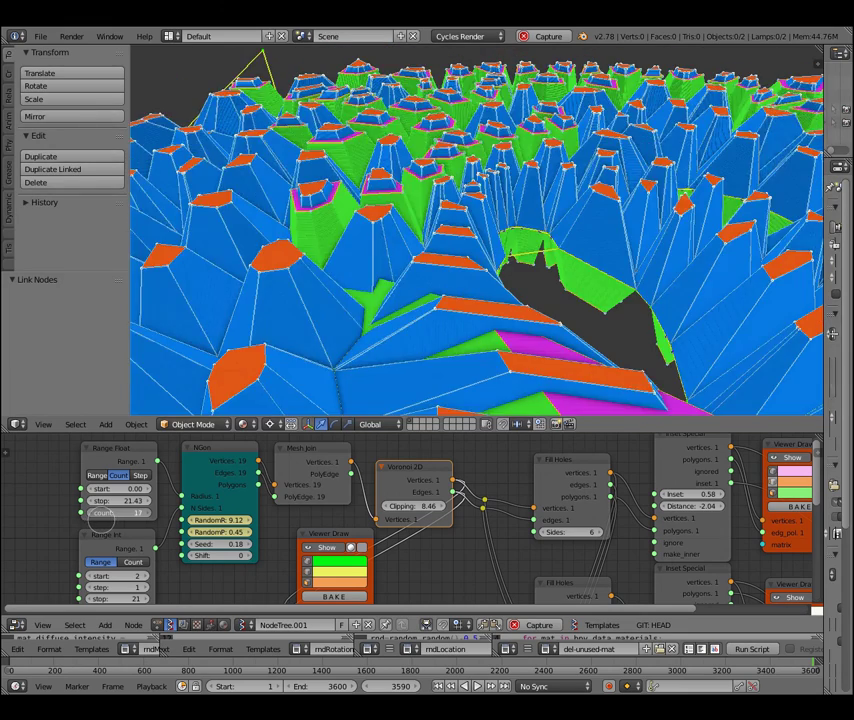
Set the Range Int stop value to 20
middle_drag(117, 516, 115, 503)
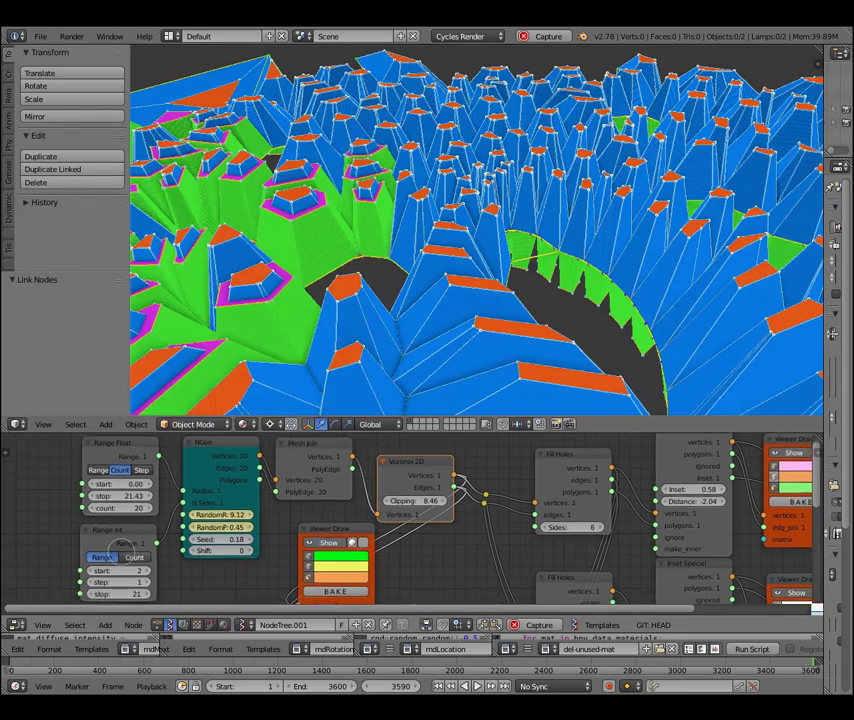
ctrl+scroll(110, 589, down, 1)
ctrl+scroll(110, 589, down, 1)
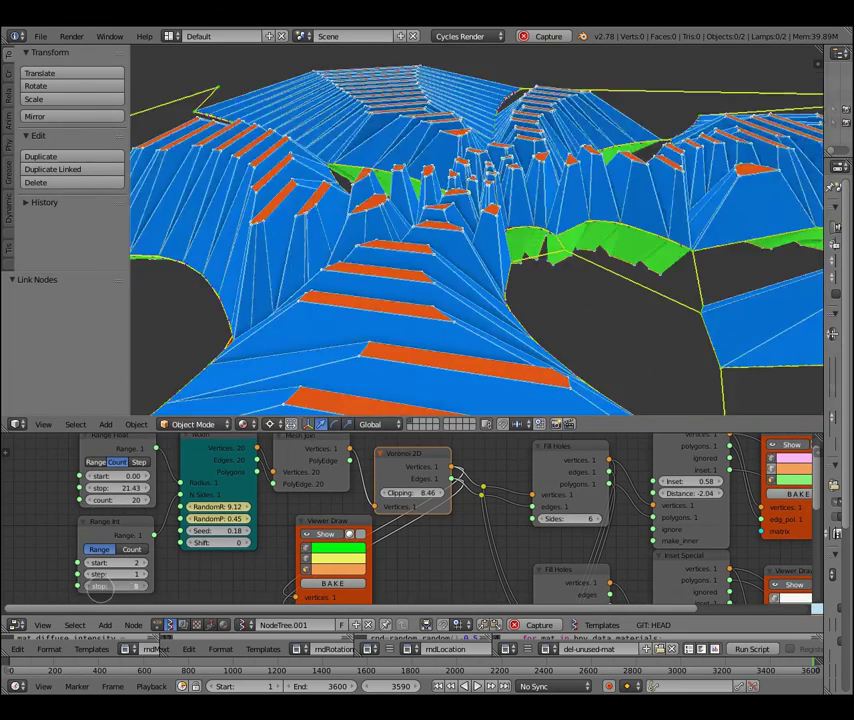
ctrl+scroll(110, 589, down, 1)
ctrl+scroll(109, 589, down, 1)
ctrl+scroll(110, 589, up, 2)
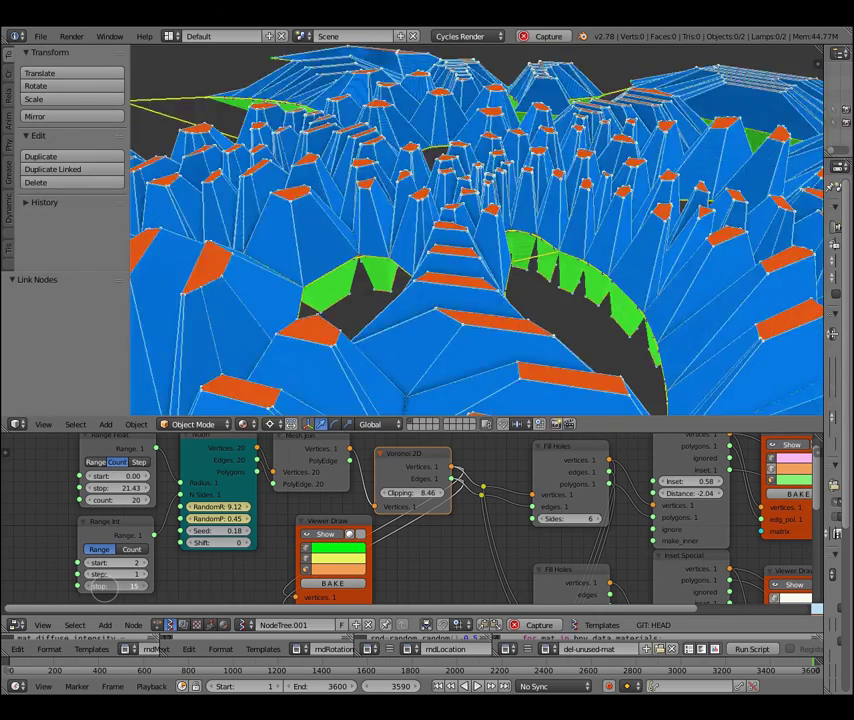
ctrl+scroll(110, 589, up, 1)
Raise NGon's RandomR value to 27.21
middle_drag(110, 590, 182, 563)
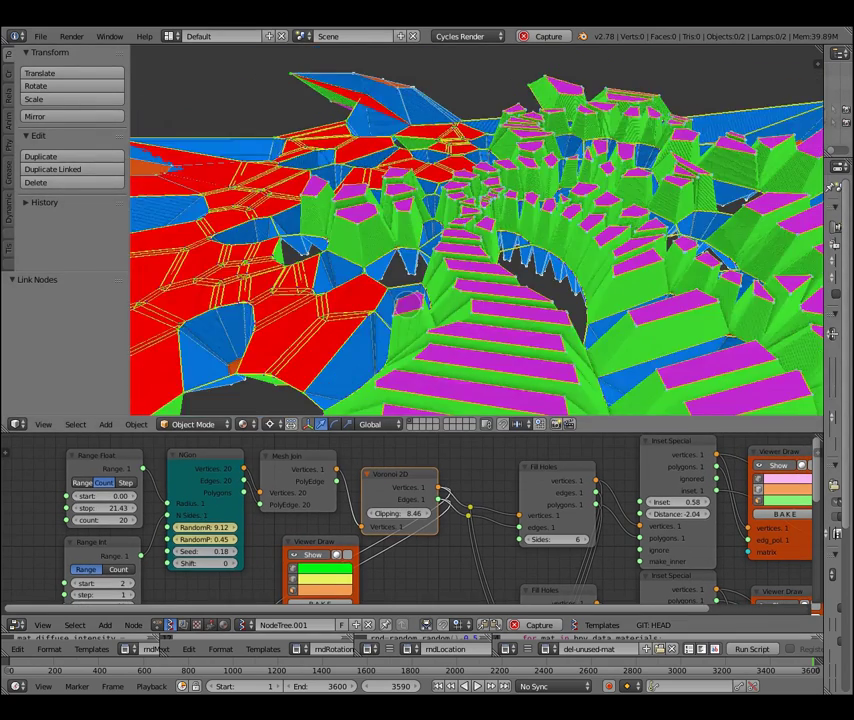
ctrl+scroll(205, 527, down, 5)
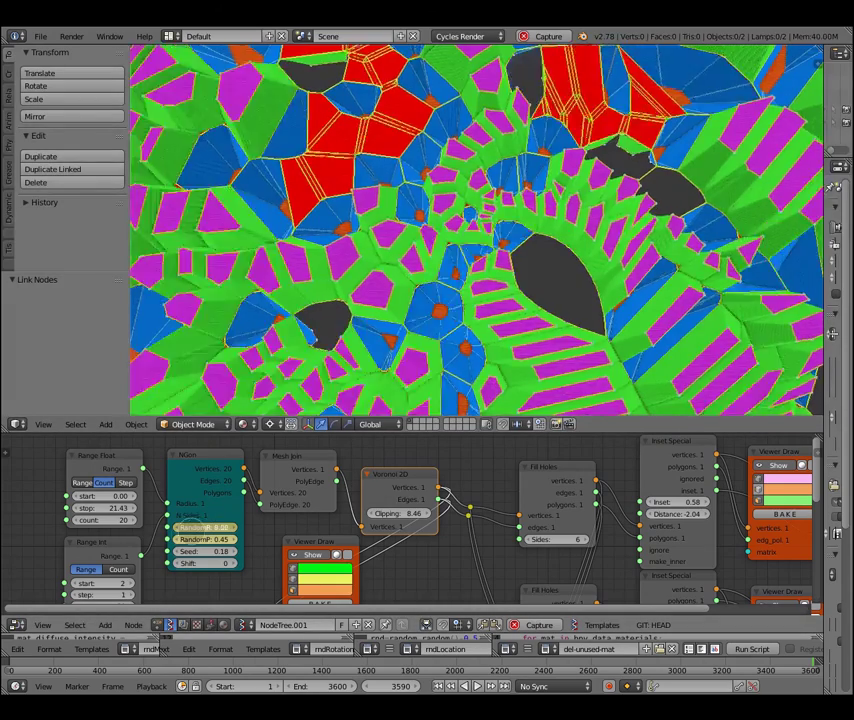
ctrl+scroll(205, 527, up, 2)
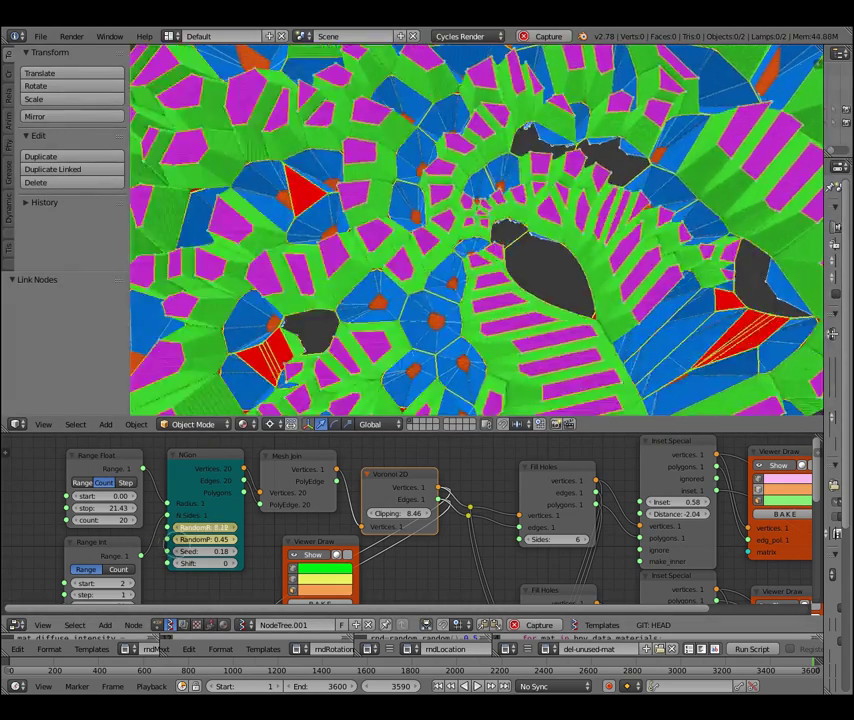
ctrl+scroll(205, 527, up, 2)
ctrl+scroll(205, 527, up, 2)
ctrl+scroll(205, 527, up, 1)
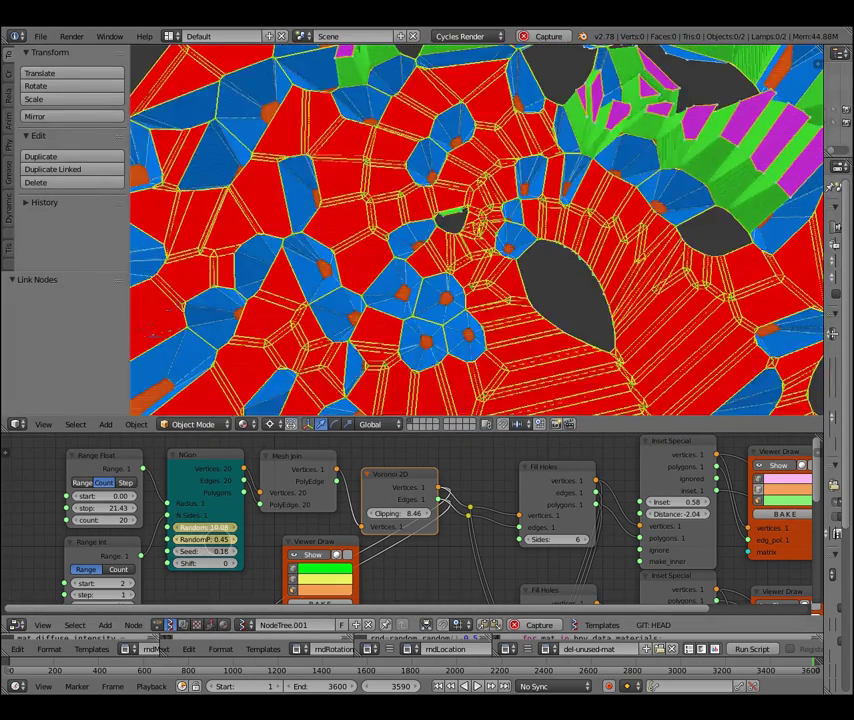
ctrl+scroll(205, 527, up, 1)
ctrl+scroll(205, 527, up, 1)
ctrl+scroll(205, 527, up, 1)
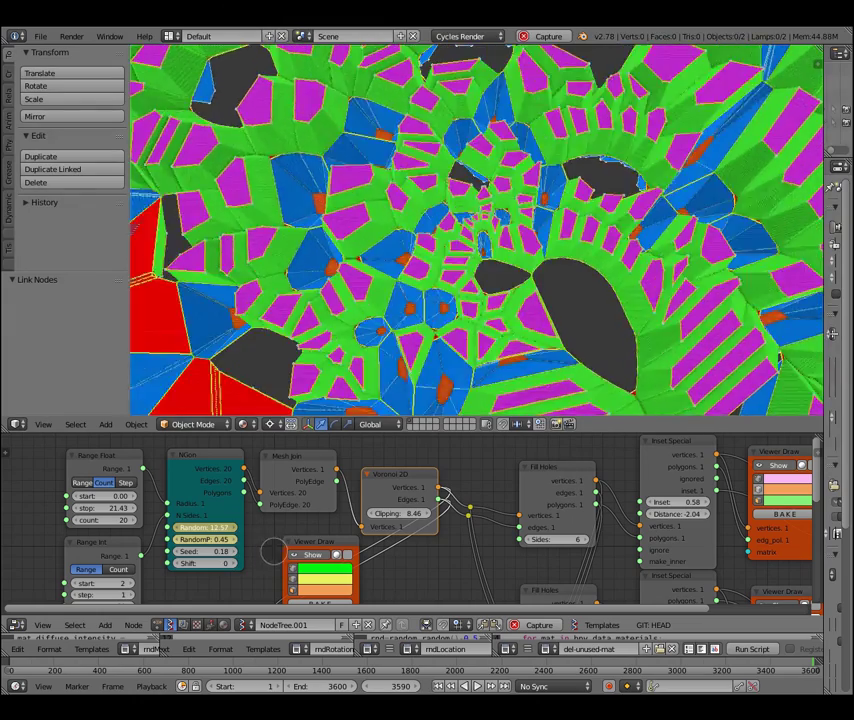
ctrl+scroll(205, 527, up, 1)
ctrl+scroll(205, 527, up, 1)
ctrl+scroll(205, 527, up, 1)
ctrl+scroll(205, 527, up, 1)
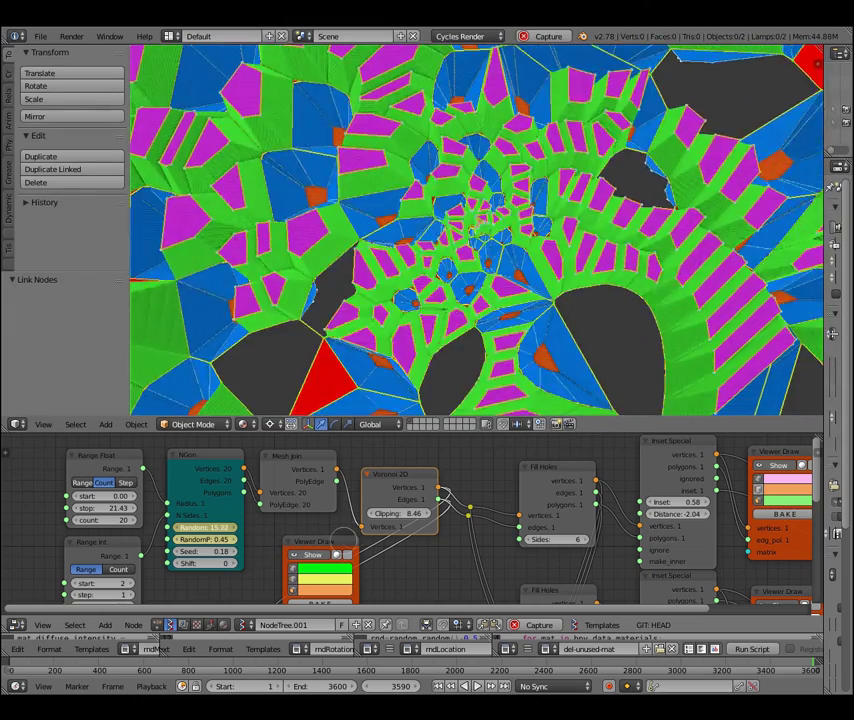
ctrl+scroll(205, 527, up, 1)
ctrl+scroll(205, 527, up, 1)
ctrl+scroll(205, 527, up, 1)
ctrl+scroll(205, 527, up, 1)
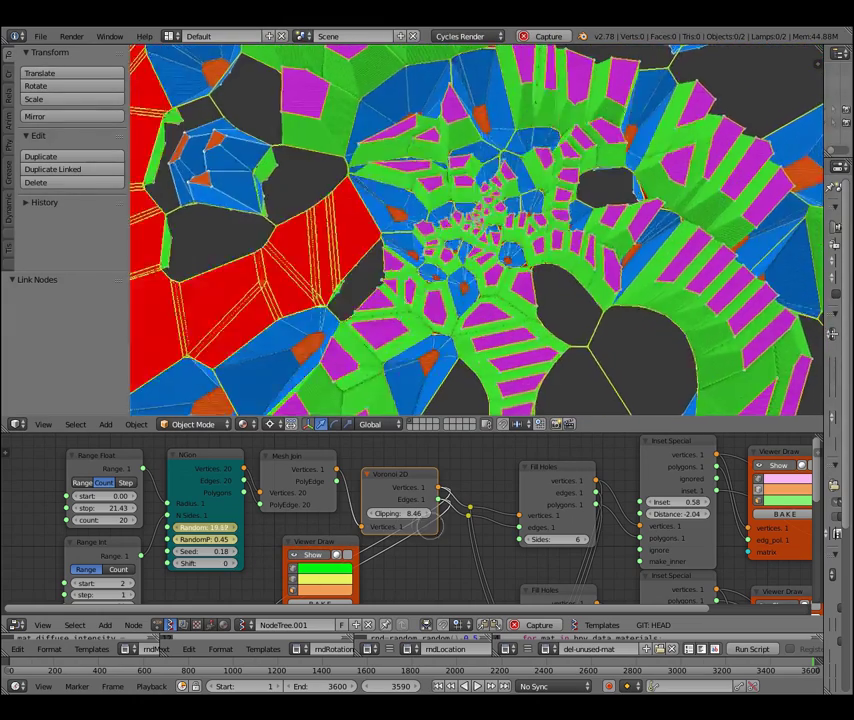
ctrl+scroll(205, 527, up, 1)
ctrl+scroll(205, 527, up, 1)
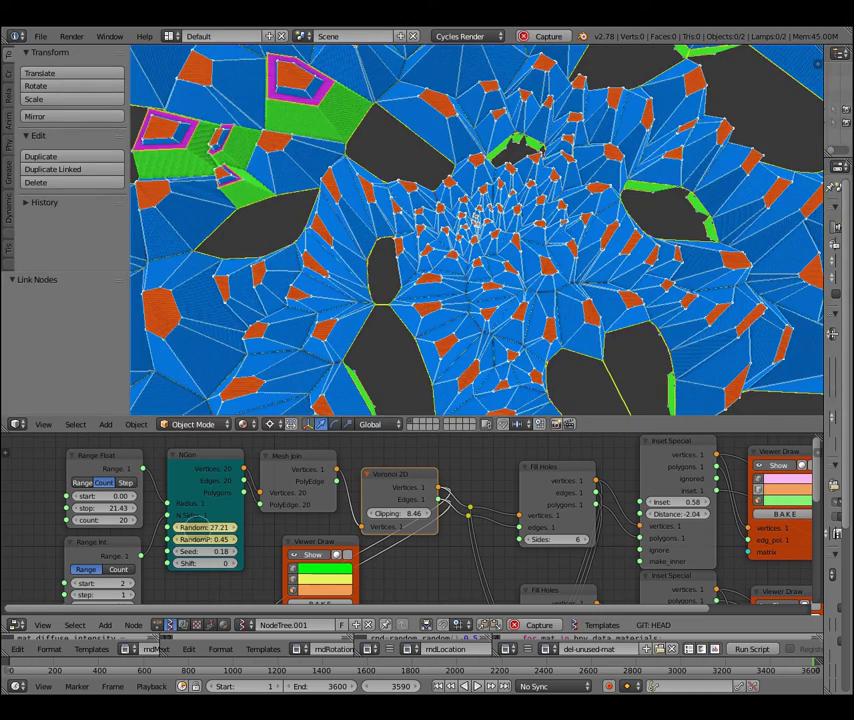
scroll(110, 514, down, 1)
scroll(130, 513, up, 1)
Enlarge the node editor, try Range Int step 2 and undo it, then bring the Bevel node into view
scroll(130, 513, up, 2)
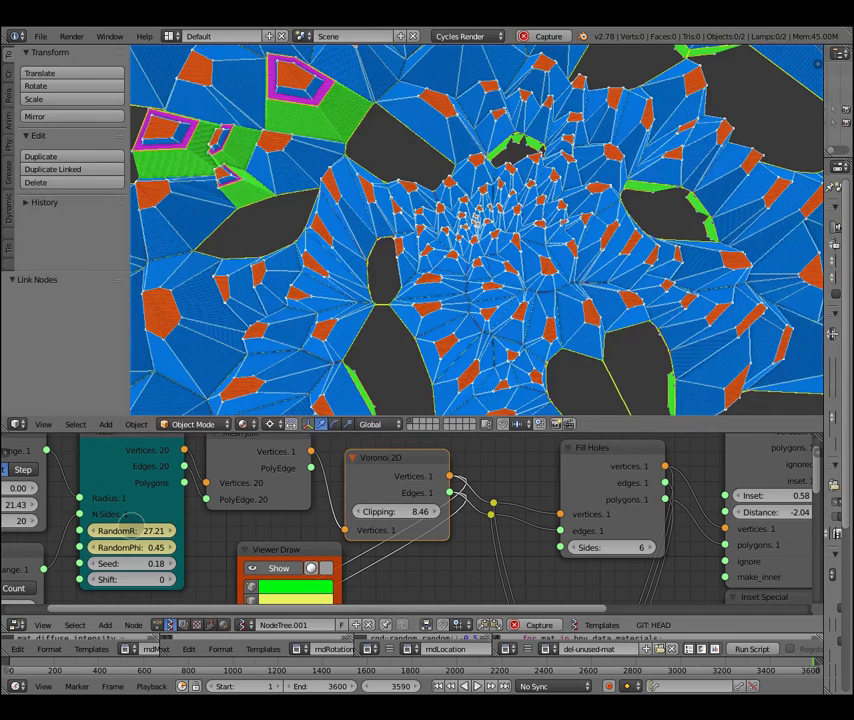
drag(390, 432, 390, 272)
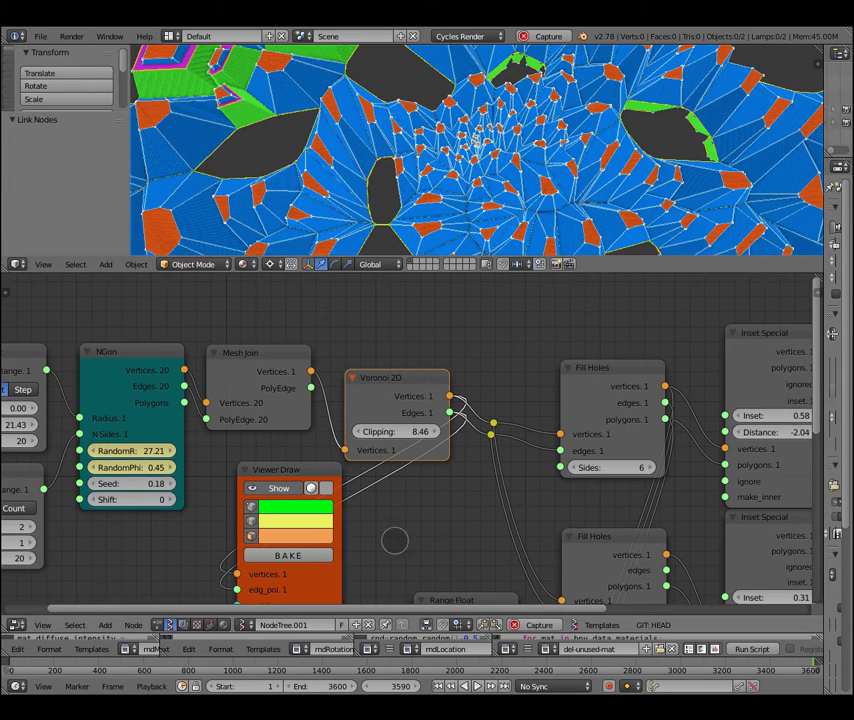
middle_drag(394, 540, 469, 492)
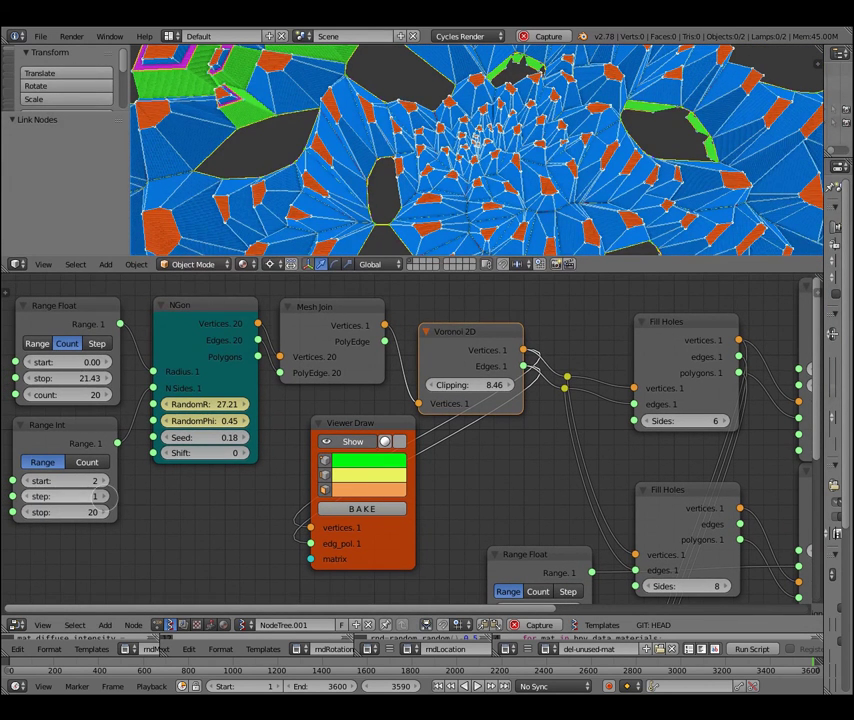
click(104, 496)
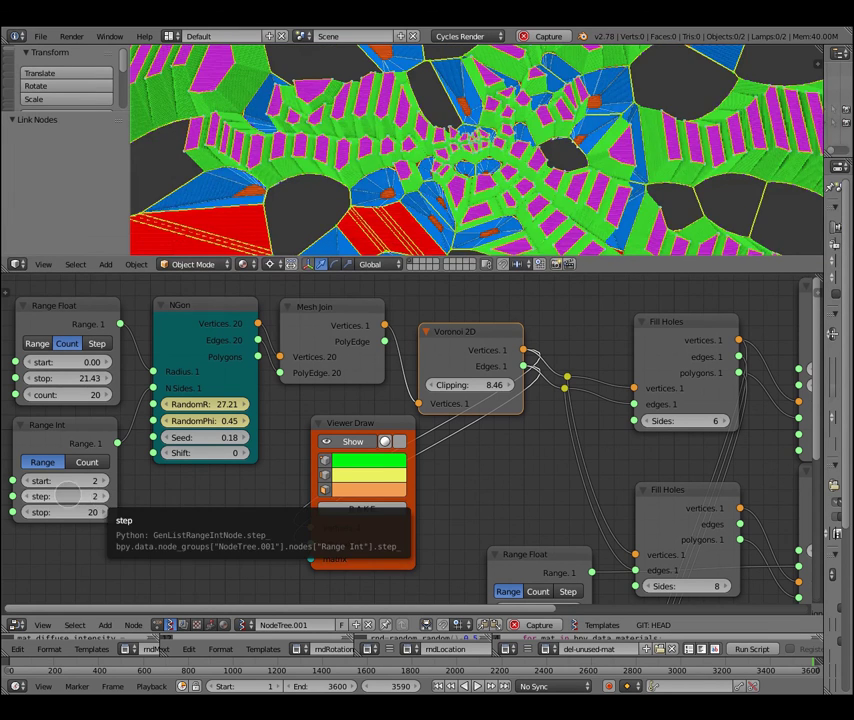
key(ctrl+z)
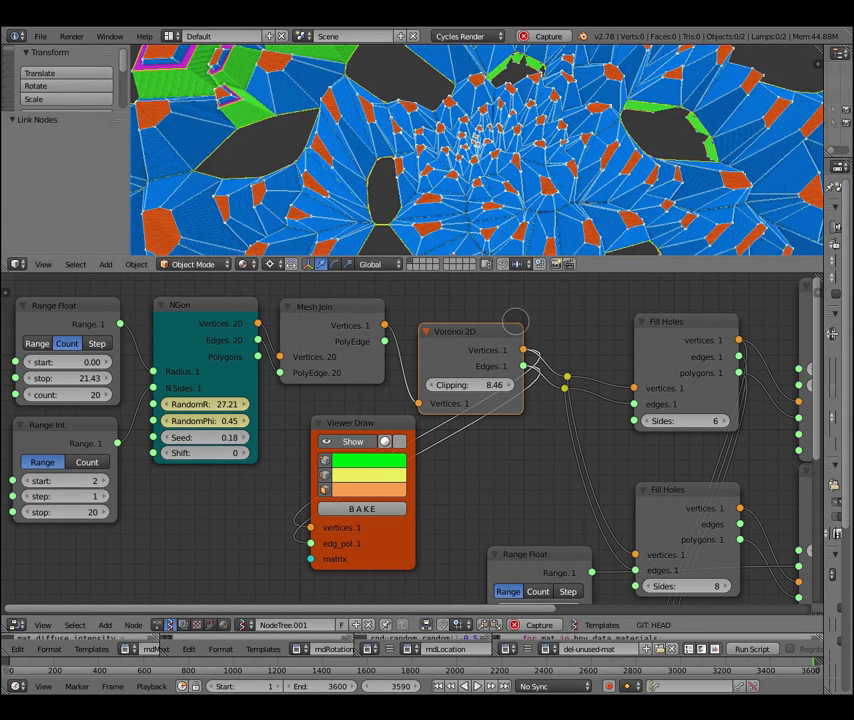
mouse_move(515, 328)
middle_down()
mouse_move(390, 545)
mouse_move(305, 465)
mouse_move(175, 437)
middle_up()
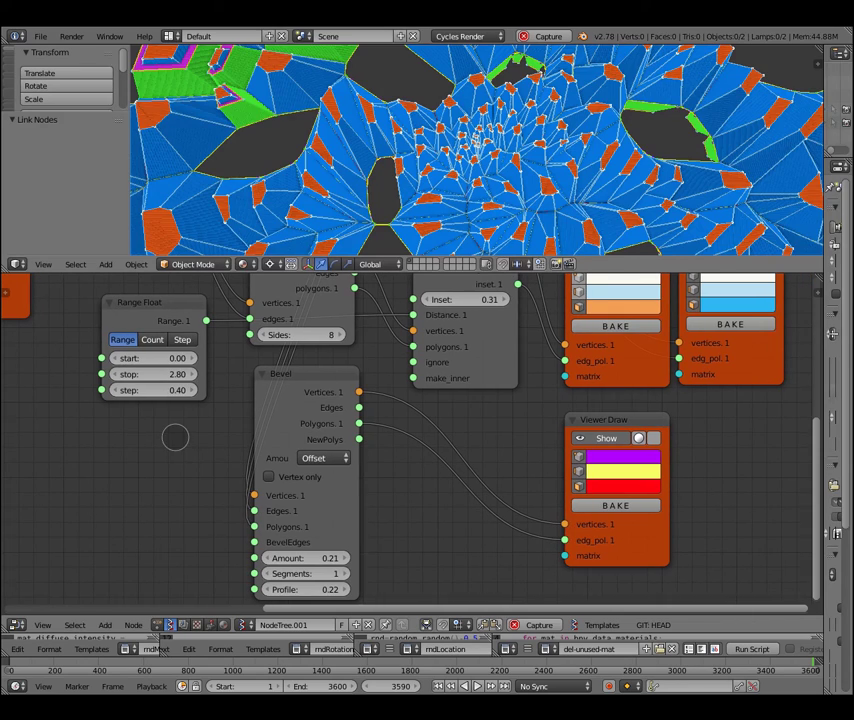
Set the Range Float to Range mode running 0 to 6.49 in 0.01 steps
middle_drag(206, 137, 316, 210)
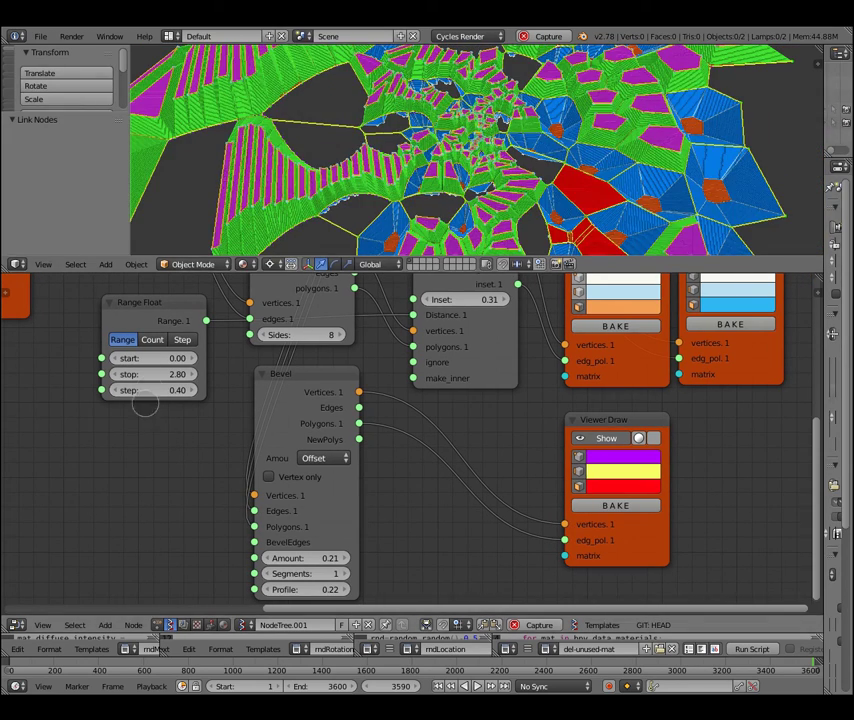
mouse_move(149, 390)
mouse_down()
mouse_move(208, 397)
mouse_move(120, 412)
mouse_move(190, 403)
mouse_move(158, 400)
mouse_move(190, 383)
mouse_move(217, 391)
mouse_move(140, 374)
mouse_up()
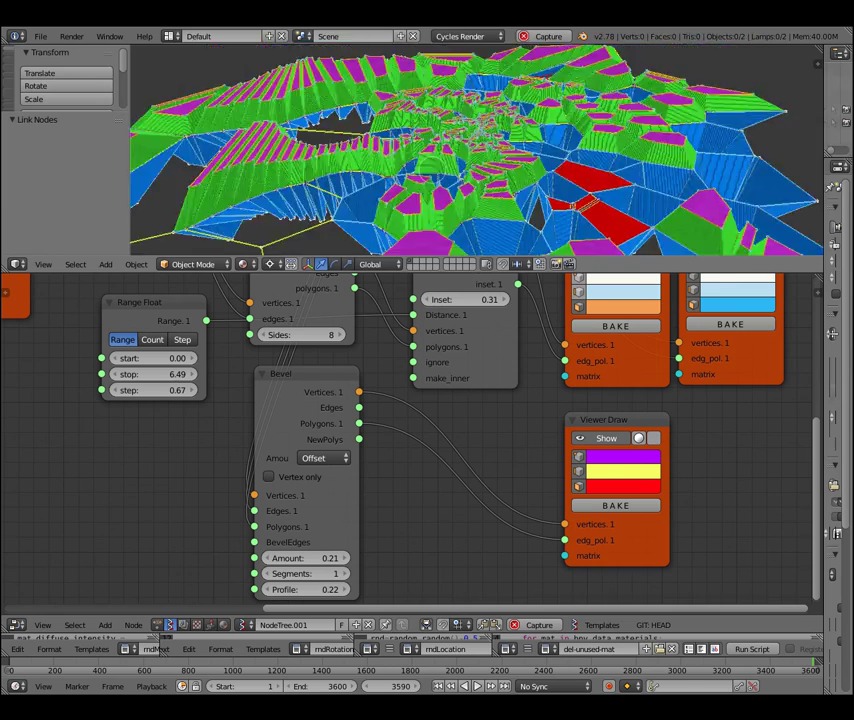
middle_drag(290, 120, 420, 140)
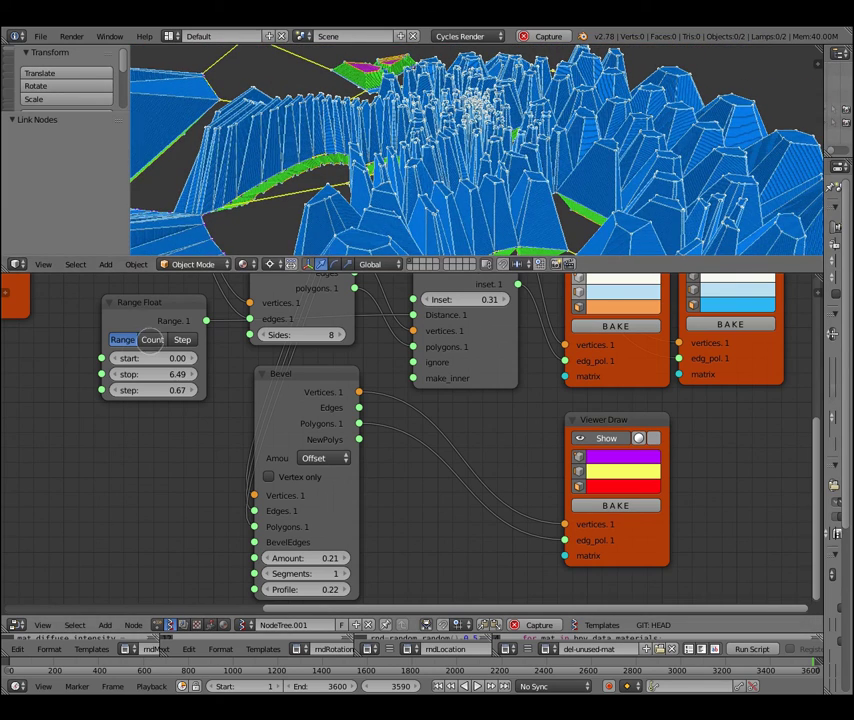
click(151, 339)
click(183, 339)
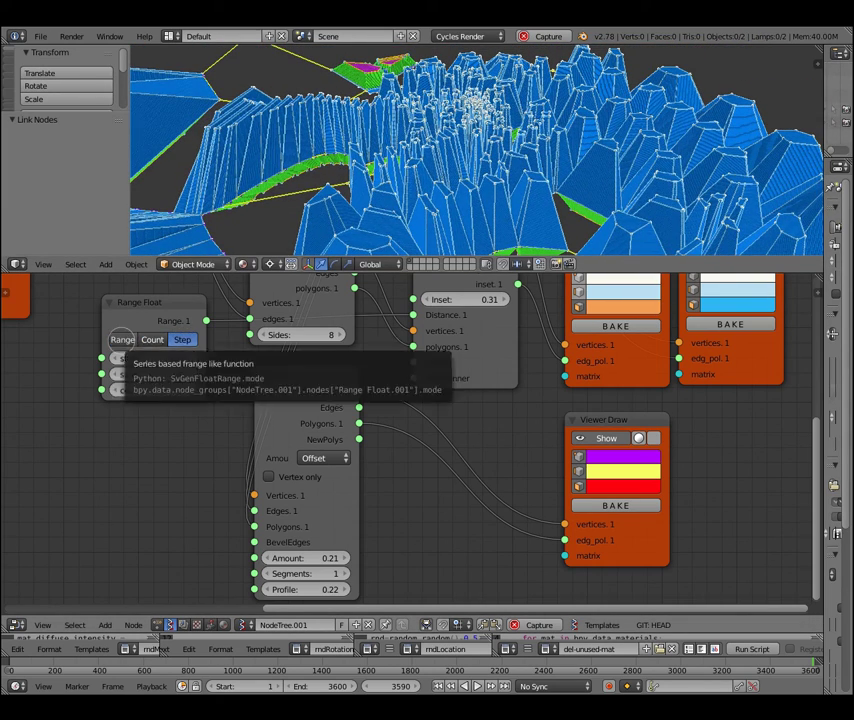
click(120, 339)
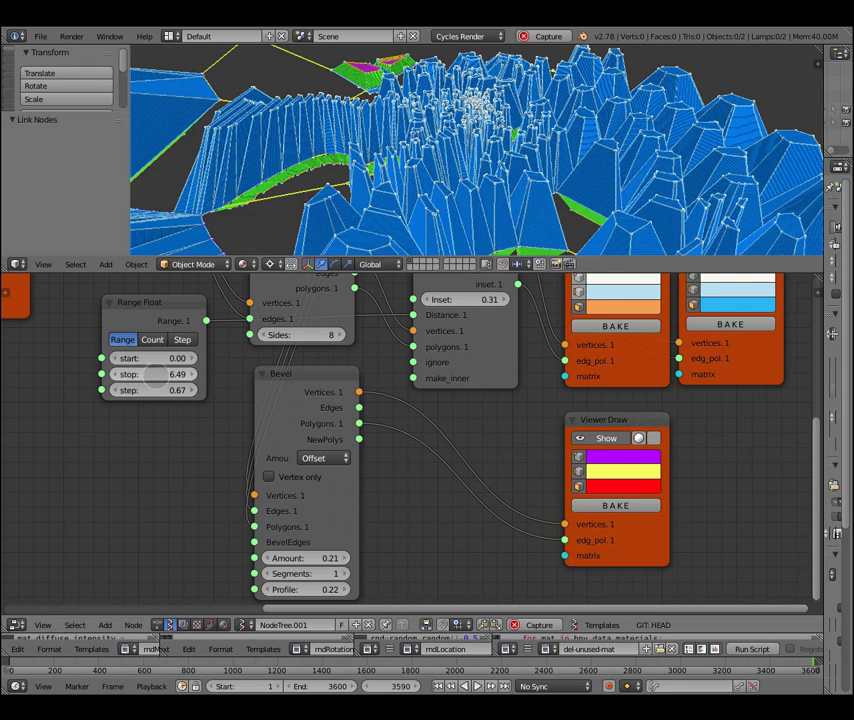
mouse_move(150, 388)
mouse_down()
mouse_move(127, 392)
mouse_move(118, 408)
mouse_move(135, 410)
mouse_move(154, 389)
mouse_move(158, 396)
mouse_up()
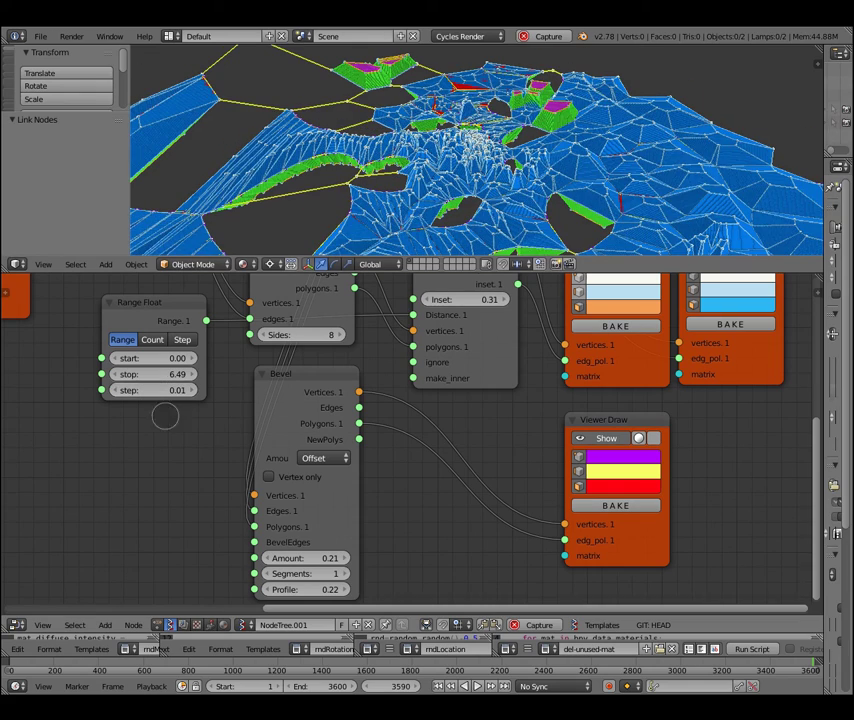